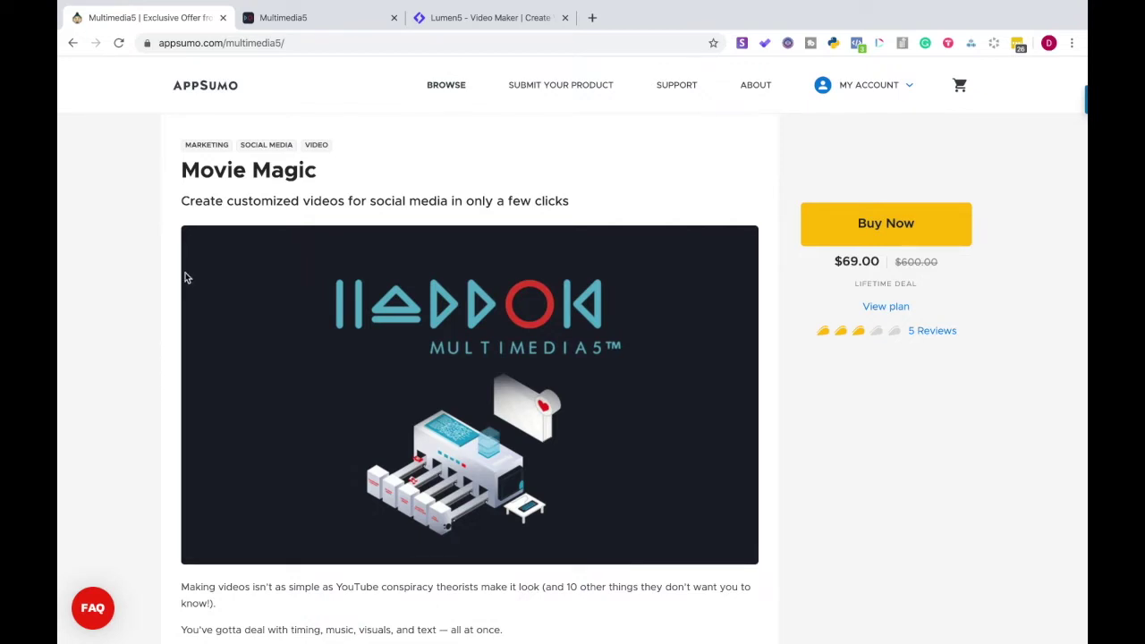
- Glance at Lumen5's homepage, then return to Multimedia5's 'How Multimedia5 Works?' section
left_click(273, 18)
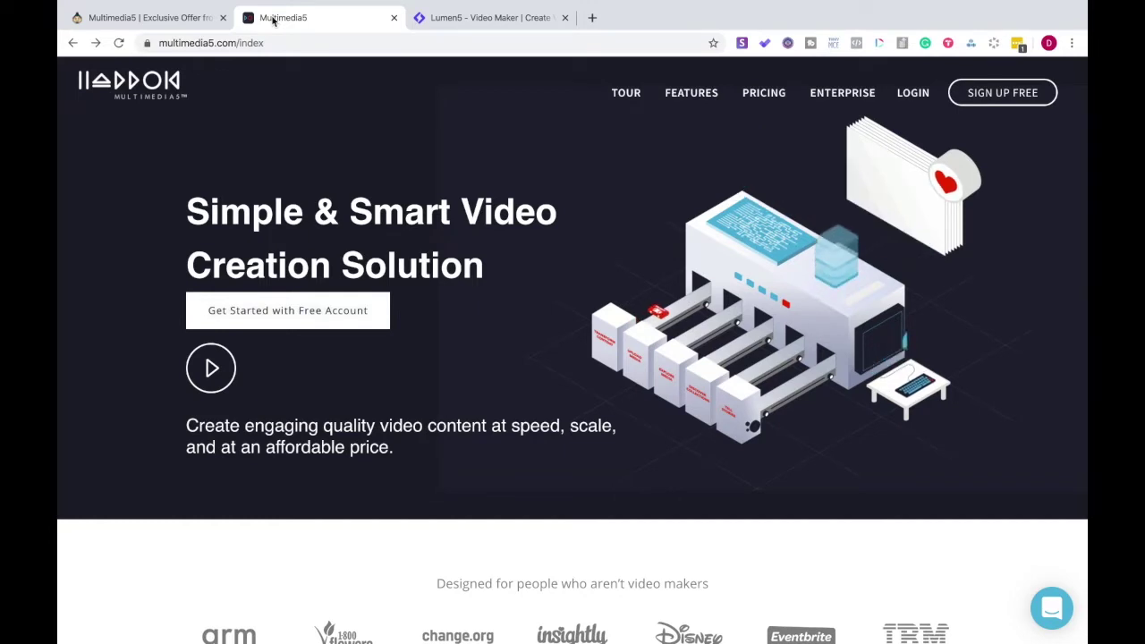
left_click(470, 21)
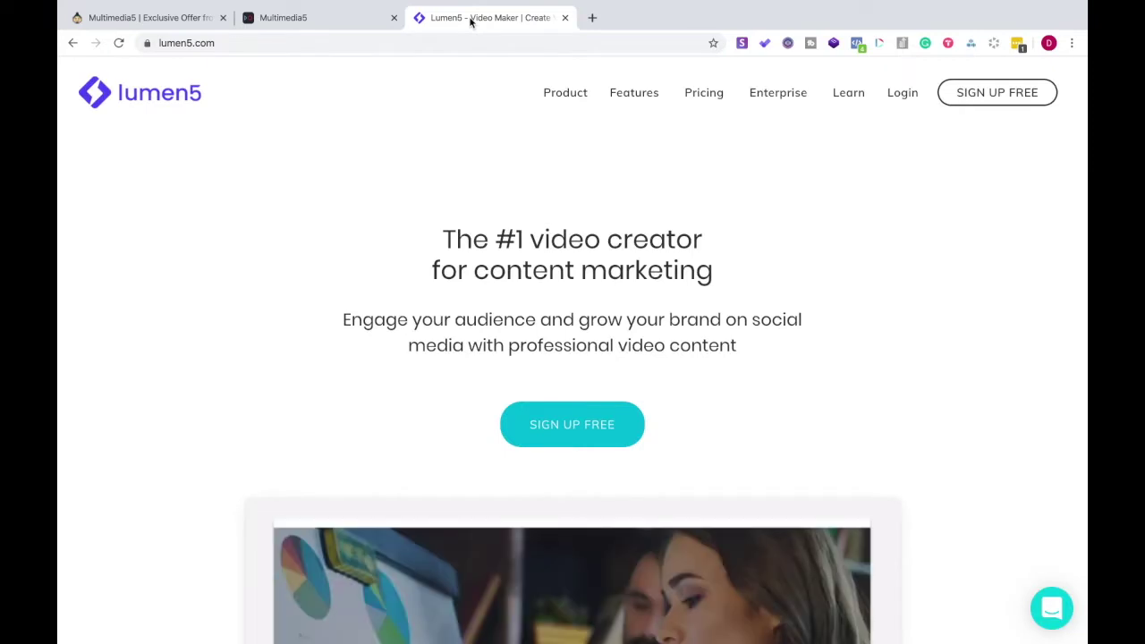
left_click(327, 22)
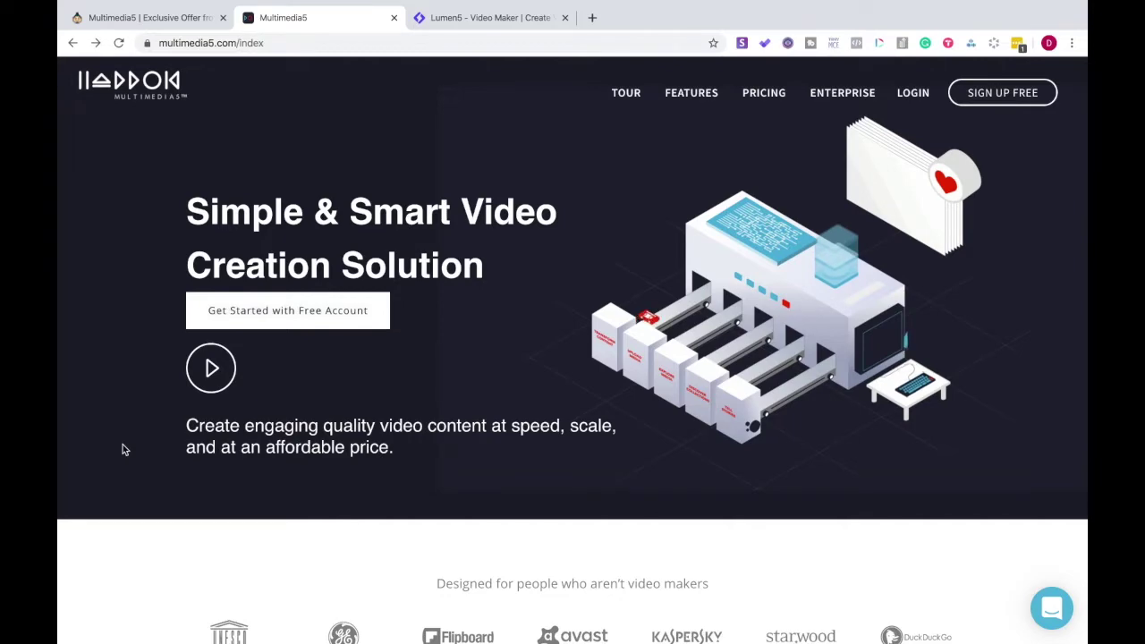
scroll(125, 450, "down", 1)
scroll(126, 450, "down", 5)
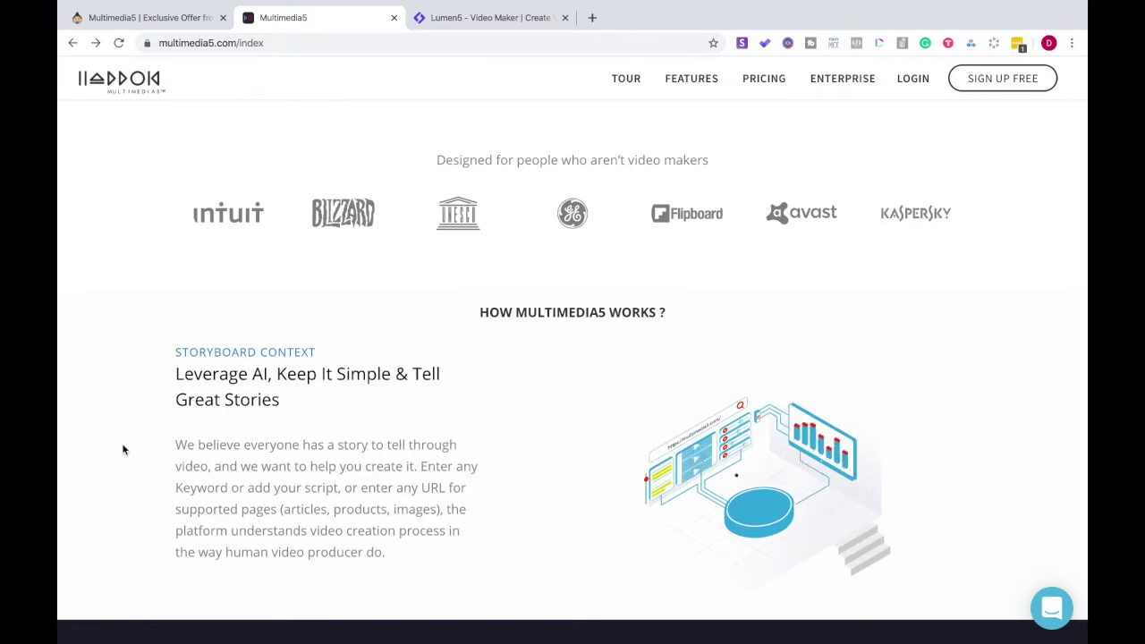
scroll(123, 449, "down", 2)
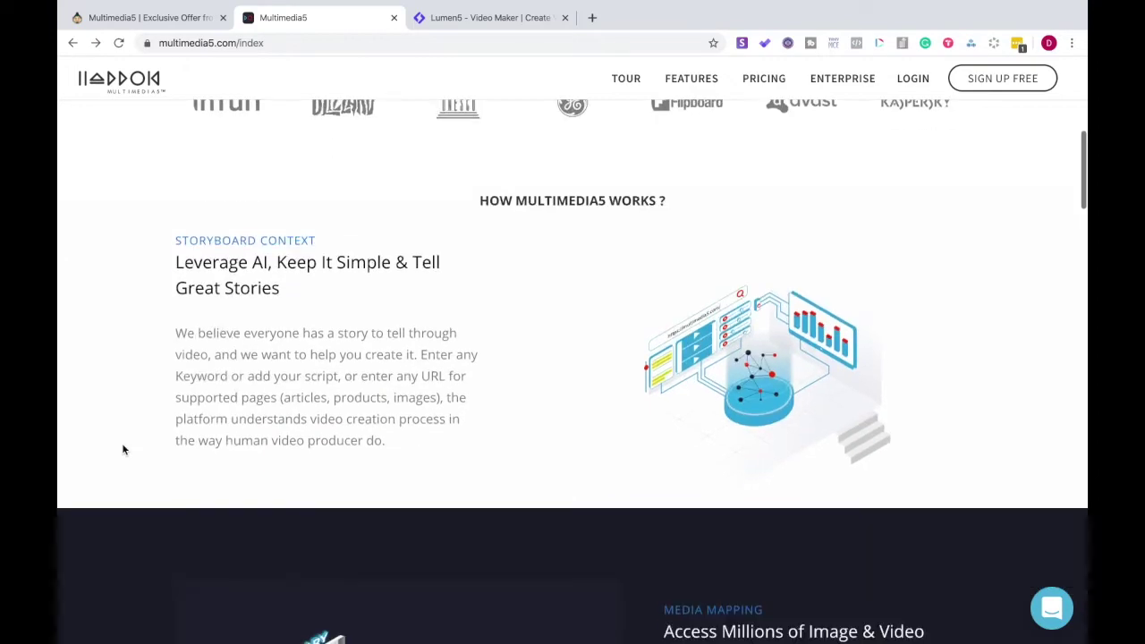
scroll(123, 450, "down", 10)
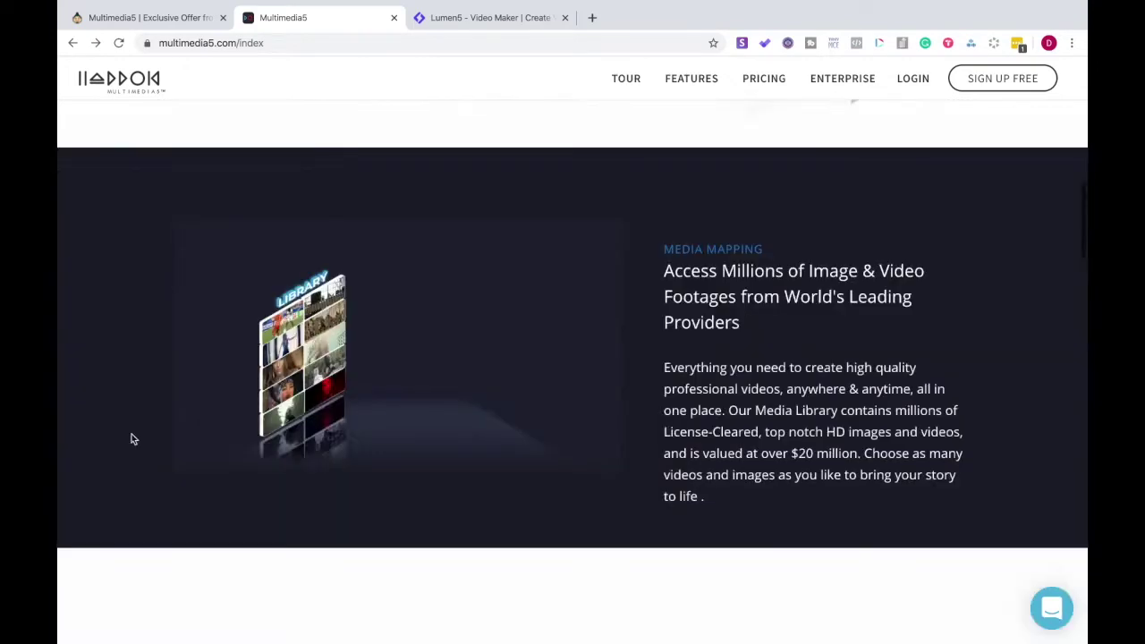
scroll(130, 439, "down", 12)
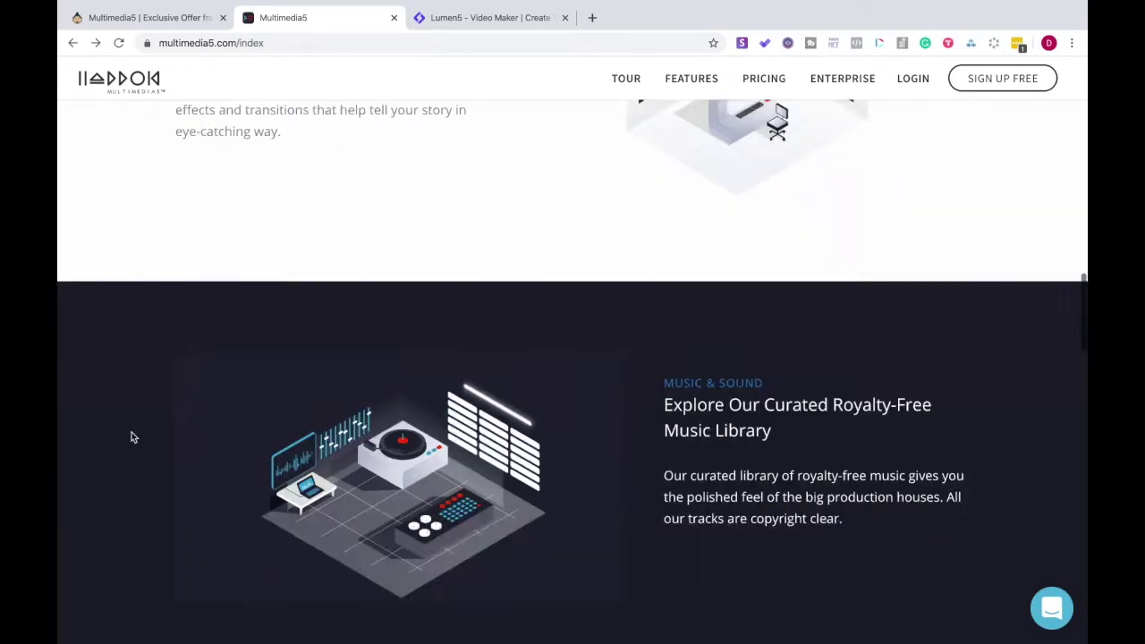
scroll(131, 436, "up", 20)
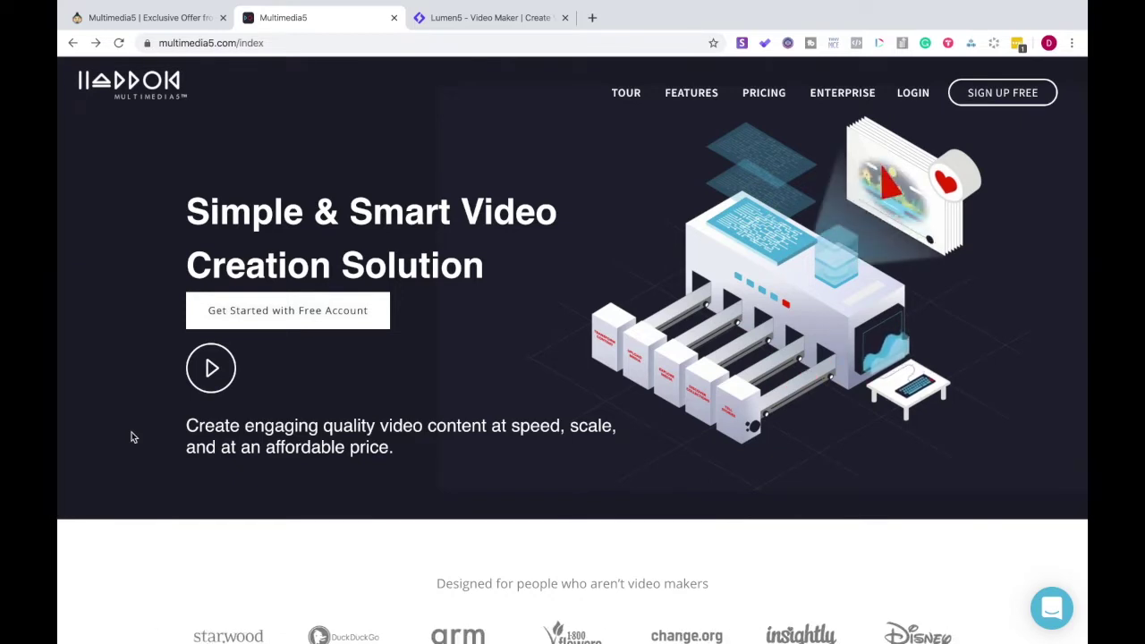
scroll(504, 430, "down", 2)
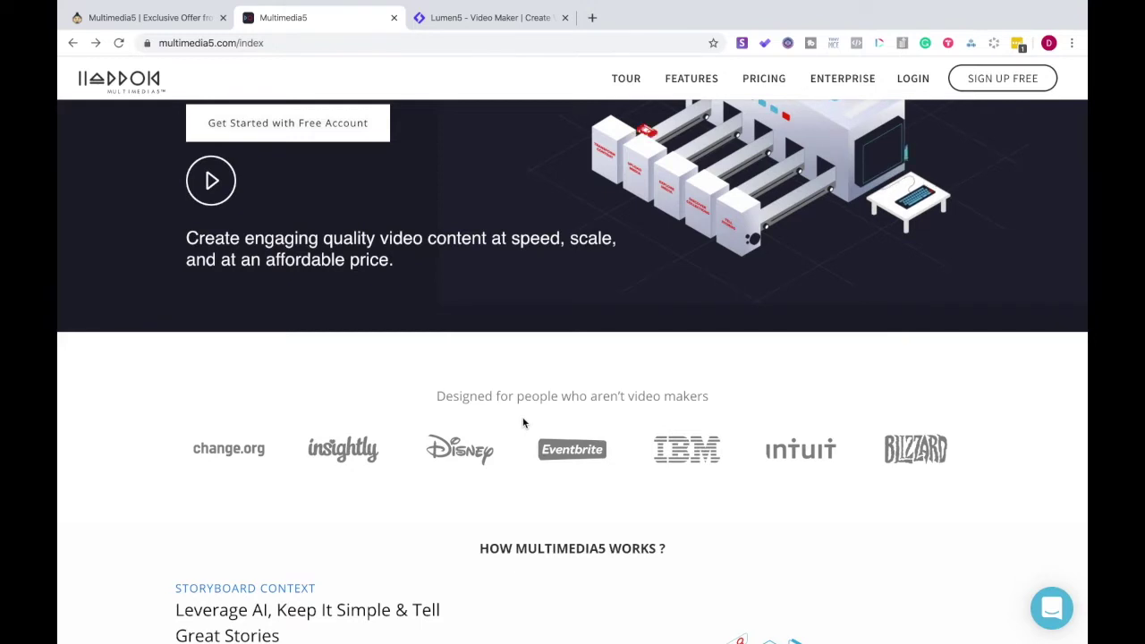
scroll(524, 423, "up", 3)
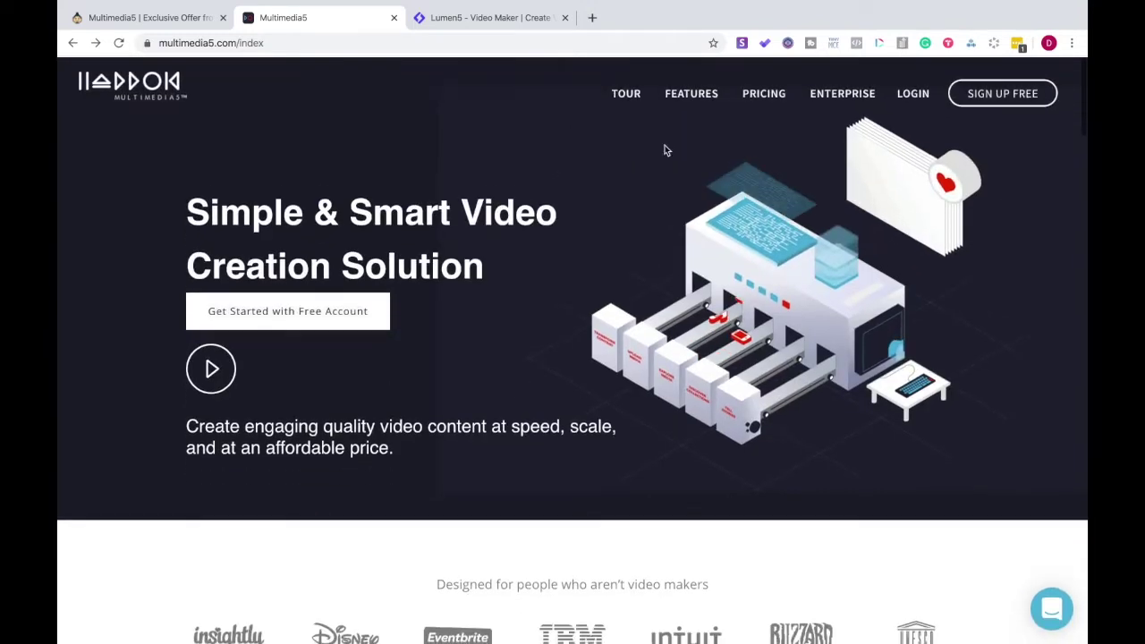
left_click(476, 19)
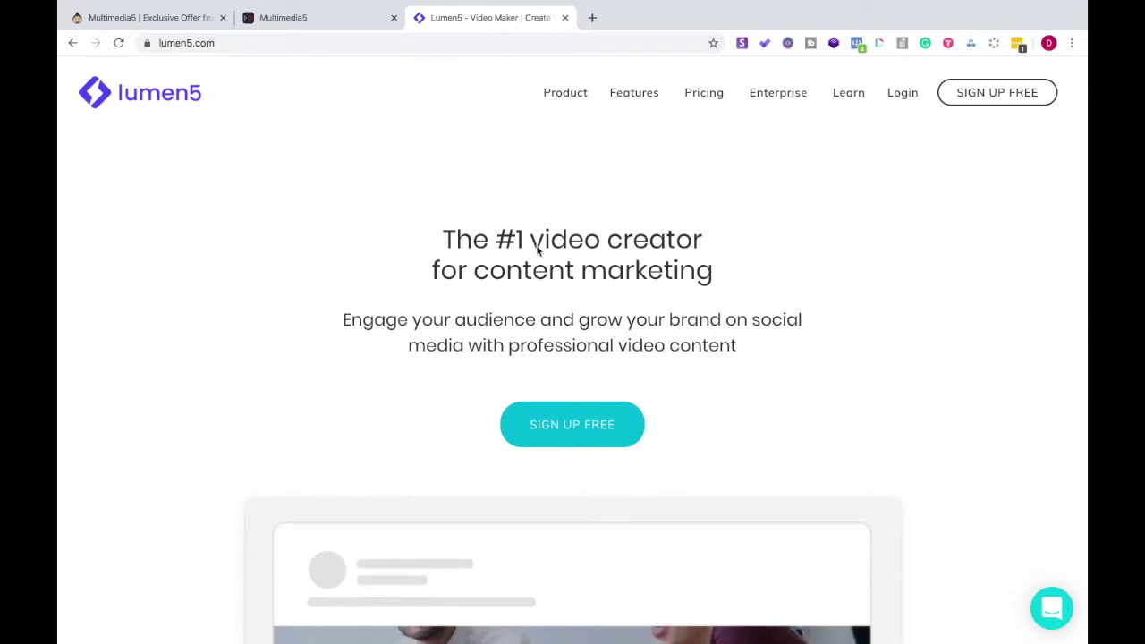
scroll(537, 251, "down", 10)
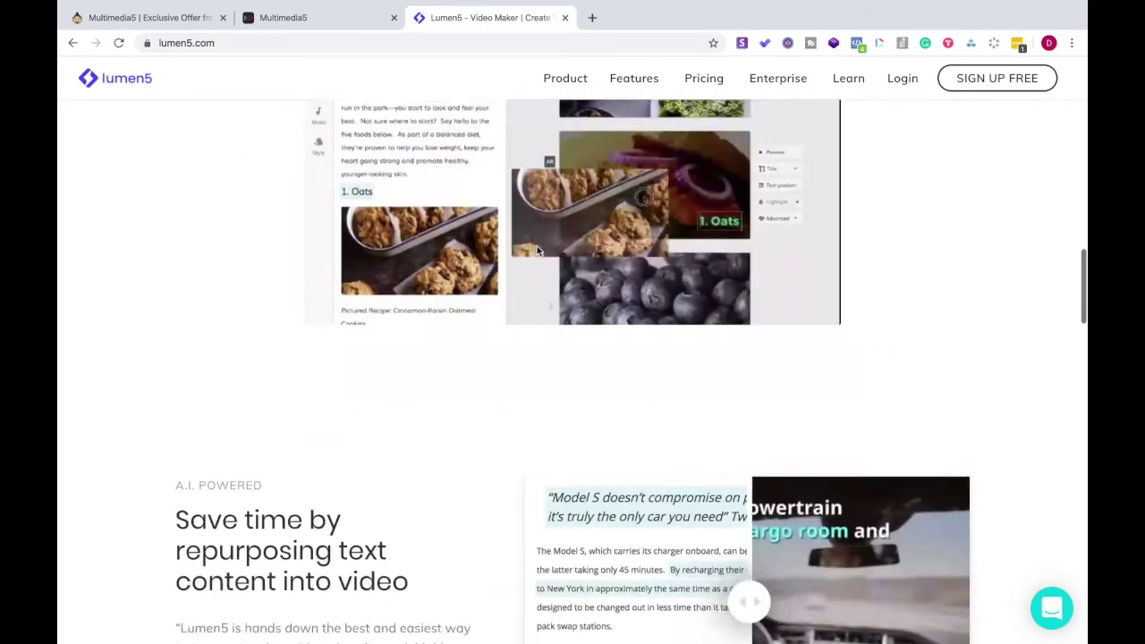
scroll(537, 246, "up", 3)
scroll(537, 246, "up", 4)
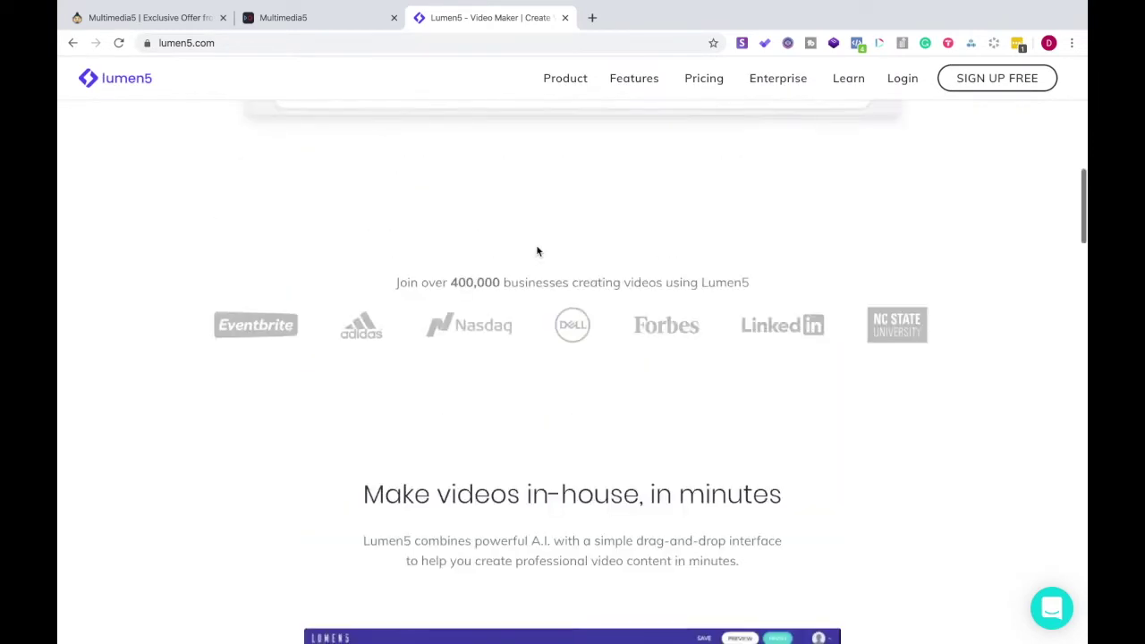
scroll(537, 250, "up", 5)
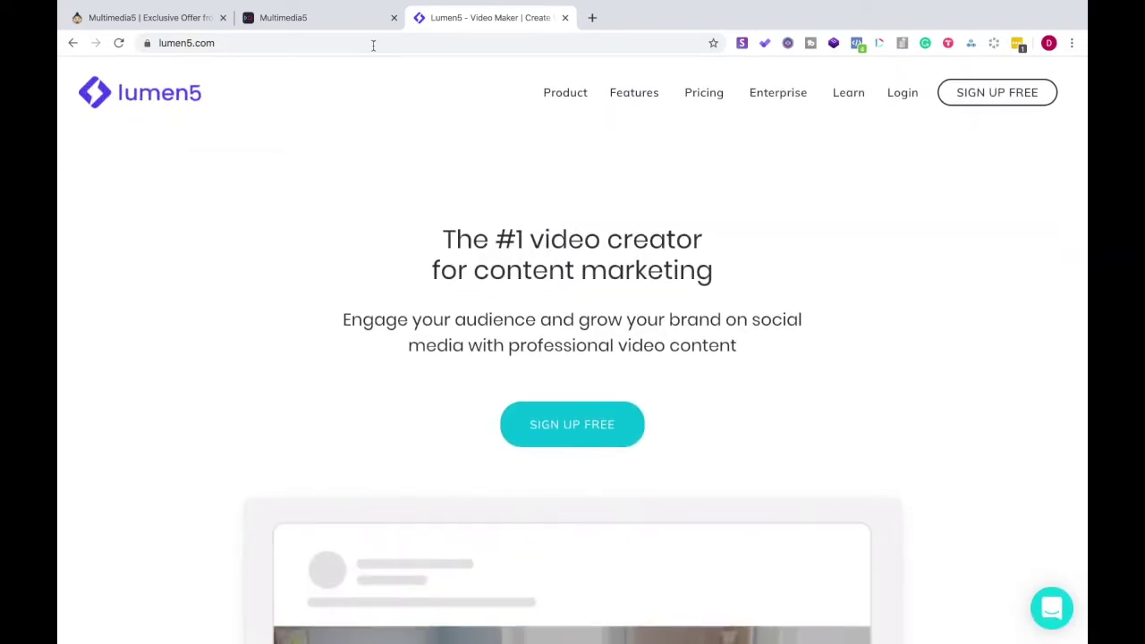
left_click(342, 20)
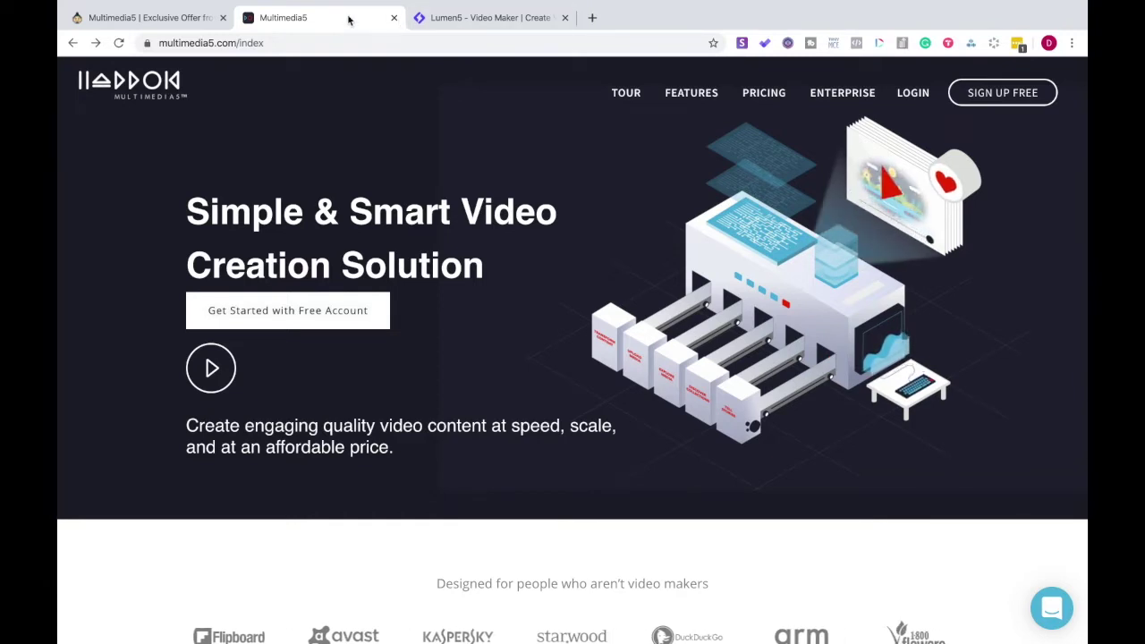
- Log in to the Multimedia5 account from the LOGIN page
left_click(913, 93)
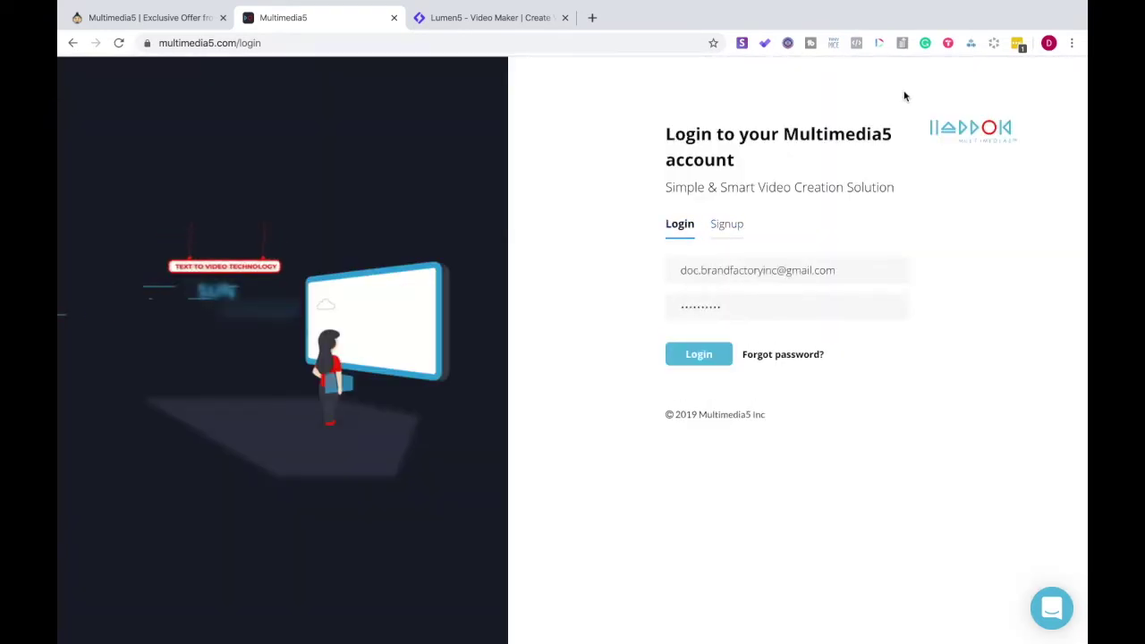
left_click(677, 355)
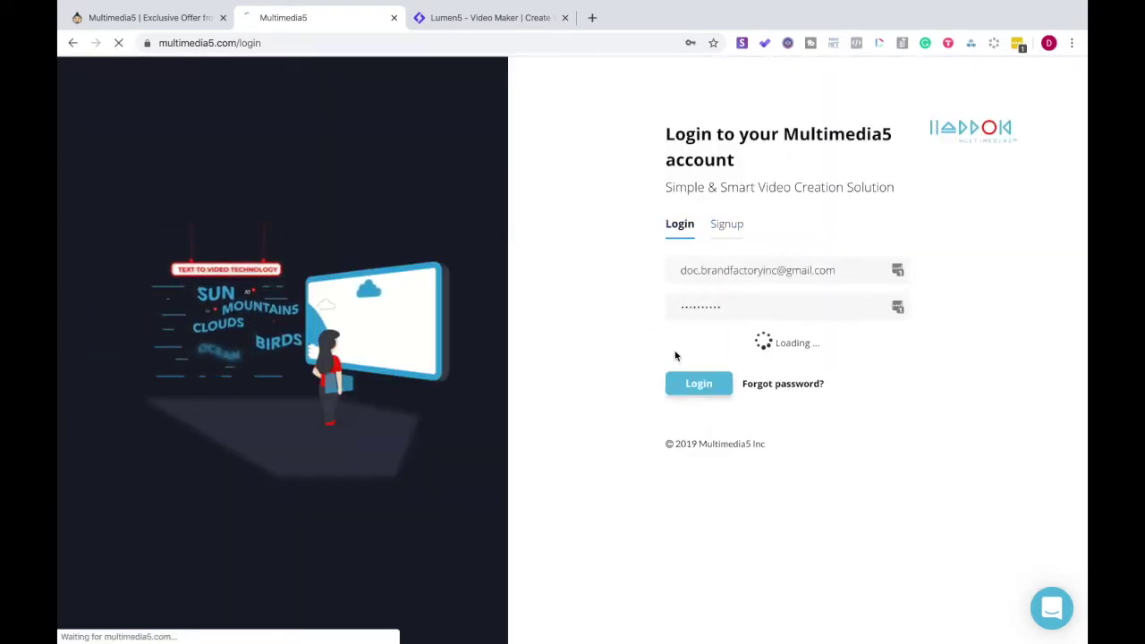
mouse_move(436, 4)
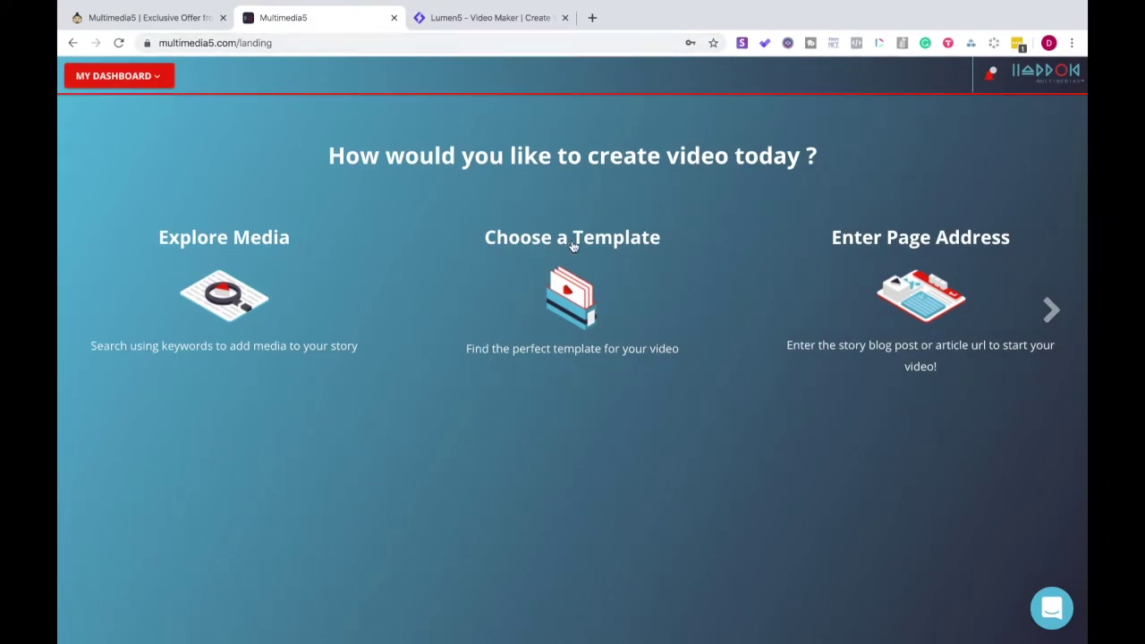
- Browse the video creation options carousel and choose to start from a template
left_click(1051, 307)
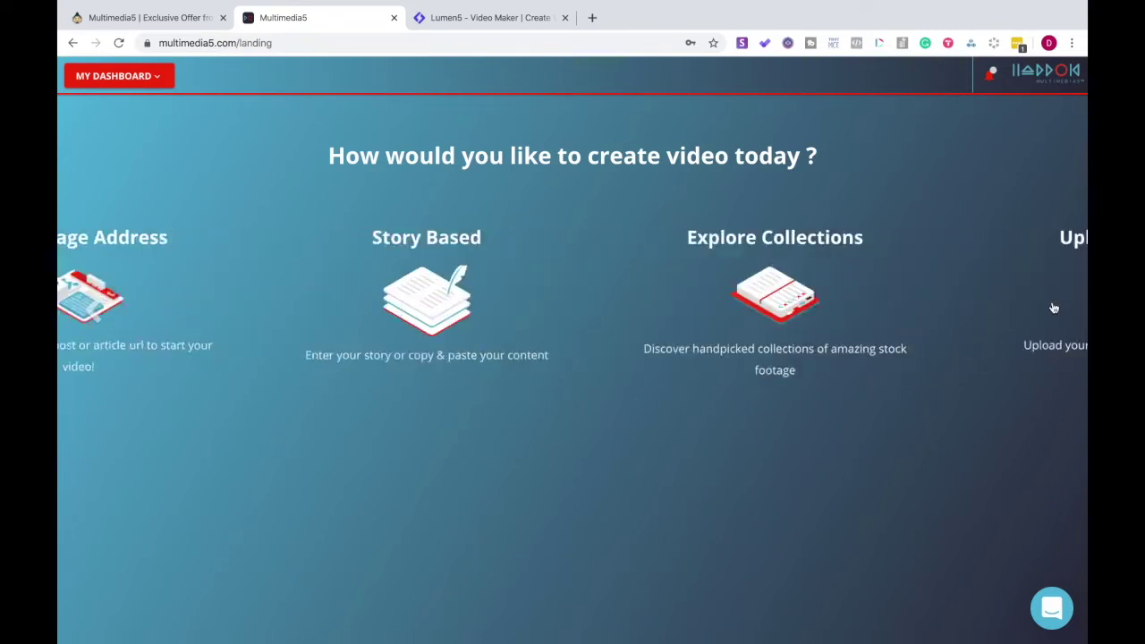
left_click(100, 305)
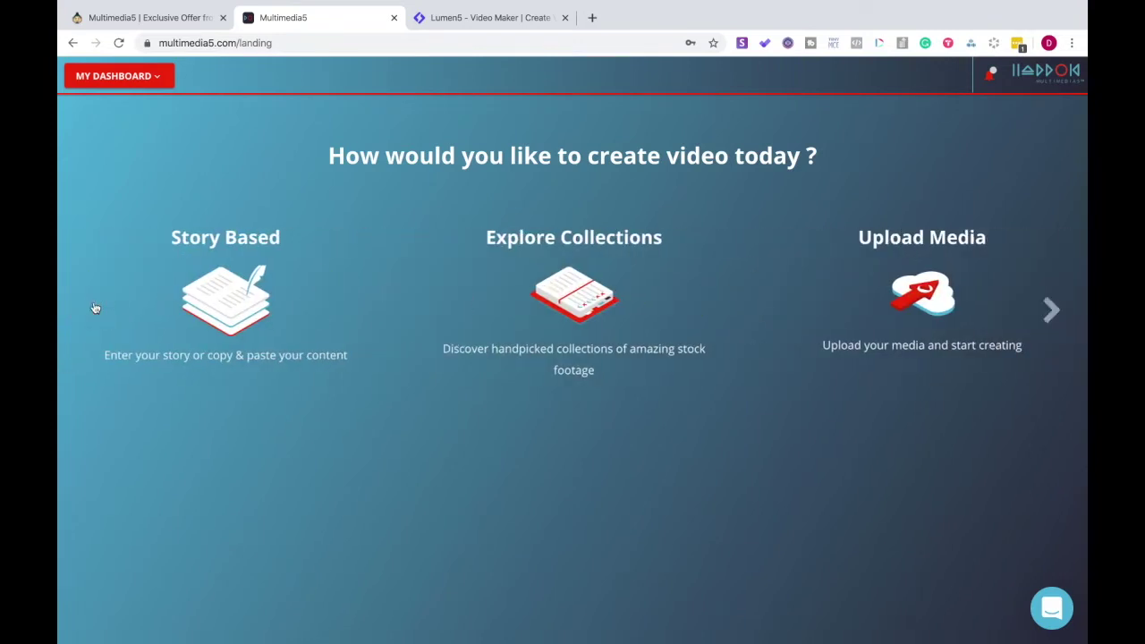
left_click(1052, 308)
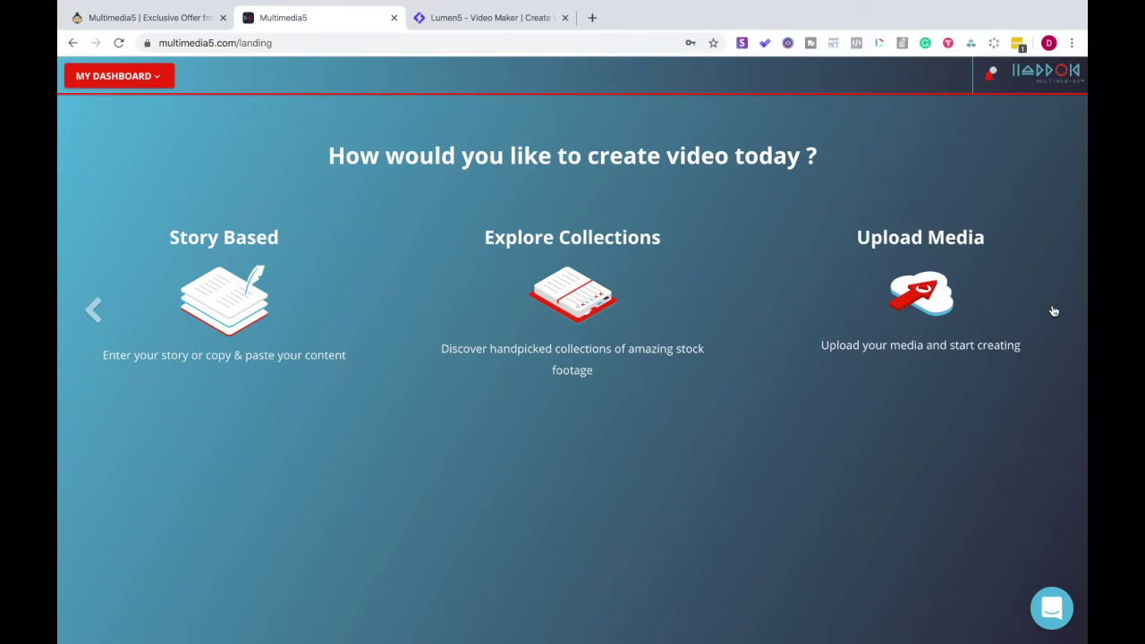
left_click(96, 309)
left_click(95, 309)
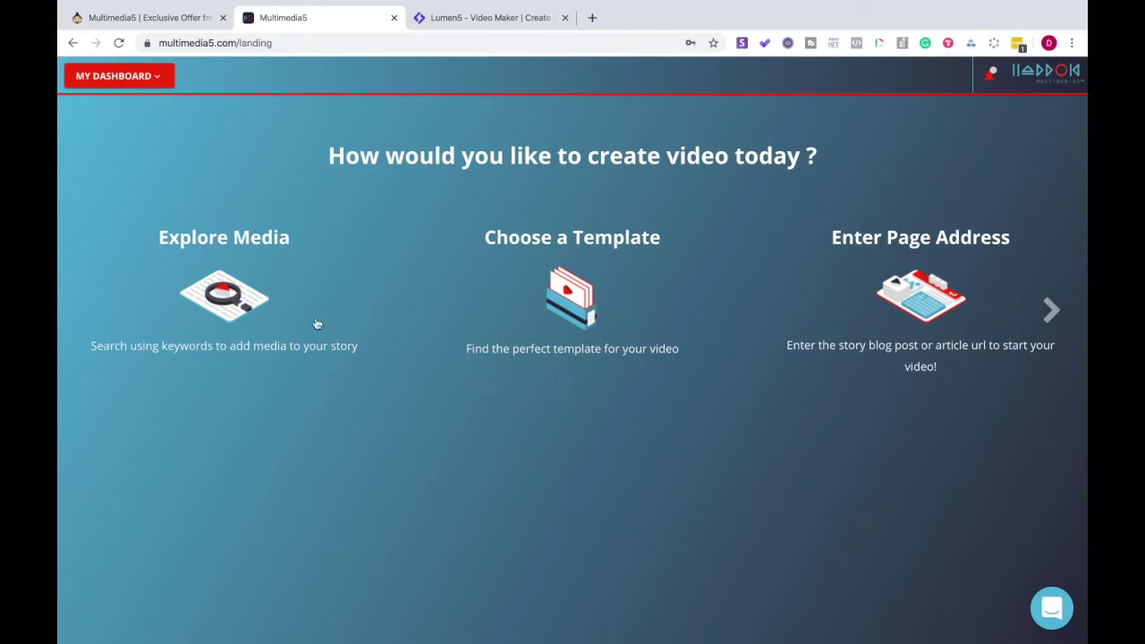
left_click(556, 301)
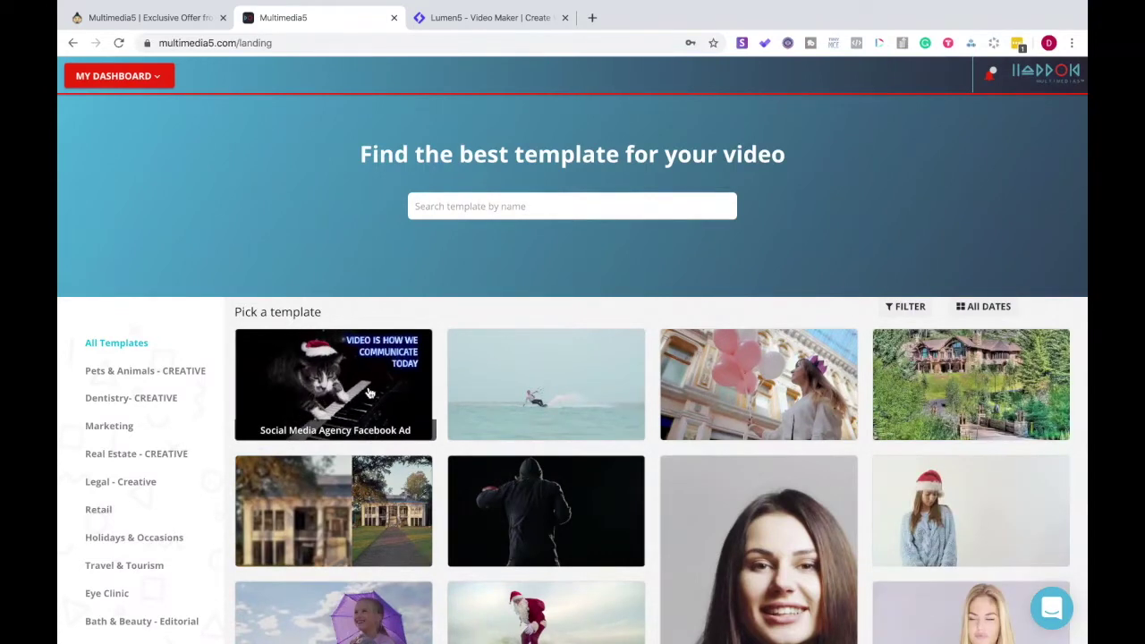
- Scroll the template gallery and open the Local Law Firm LinkedIn Video template
scroll(369, 393, "down", 3)
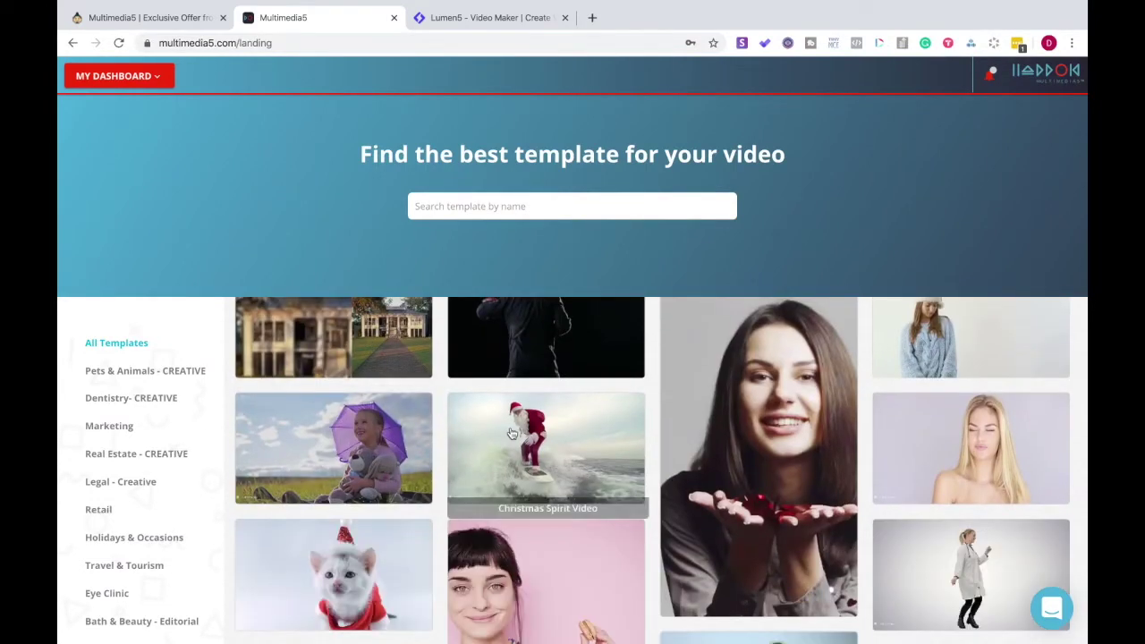
scroll(335, 478, "down", 8)
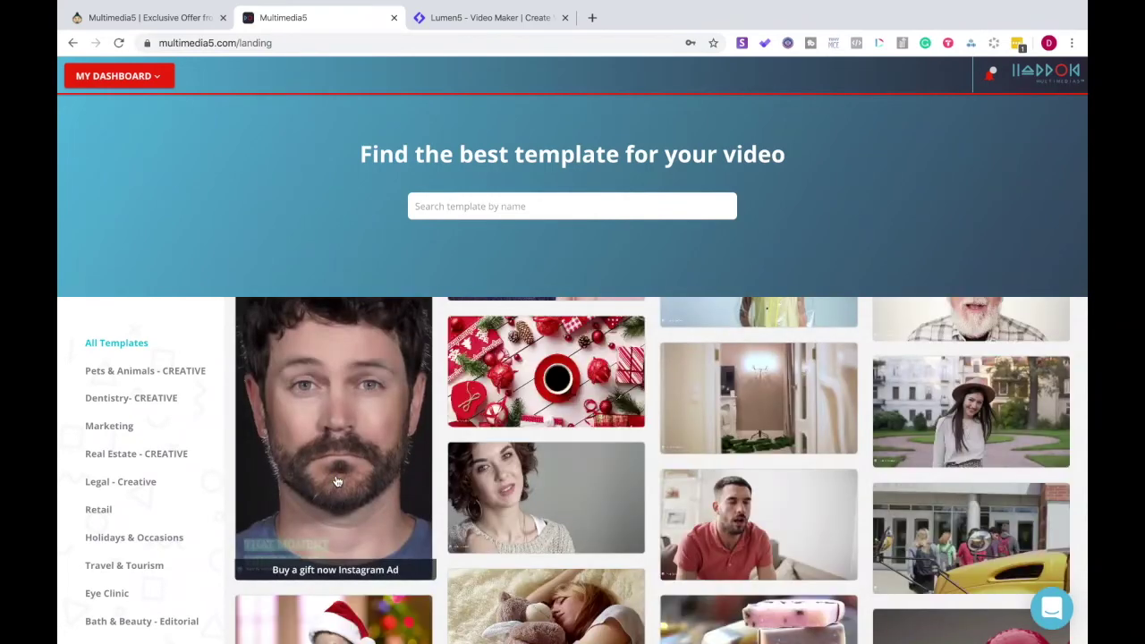
scroll(337, 482, "up", 1)
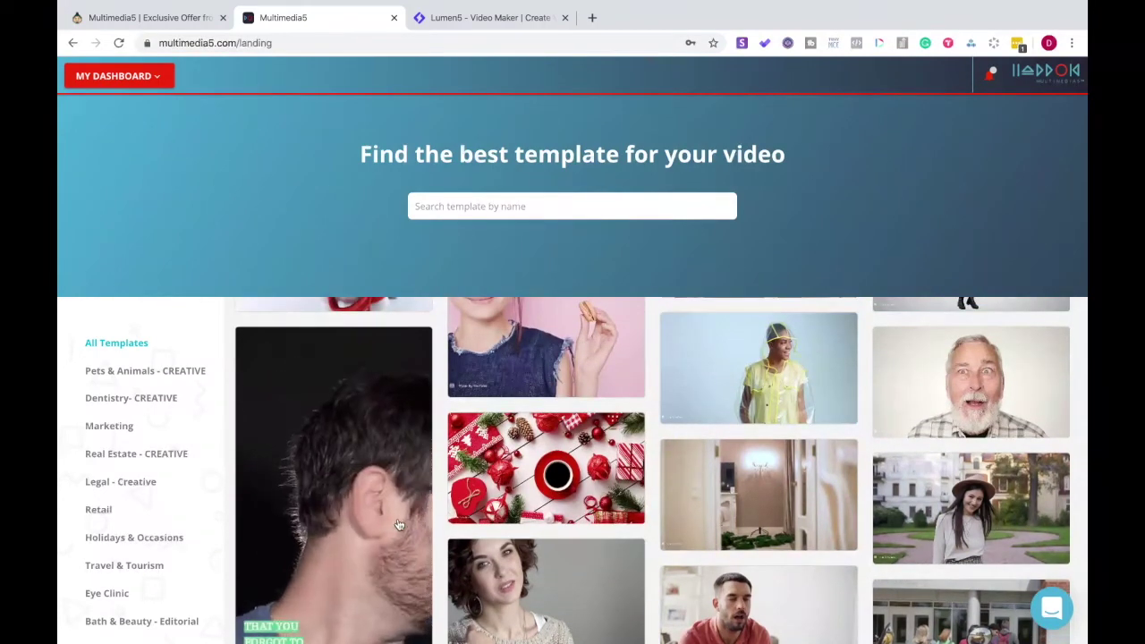
scroll(399, 525, "up", 3)
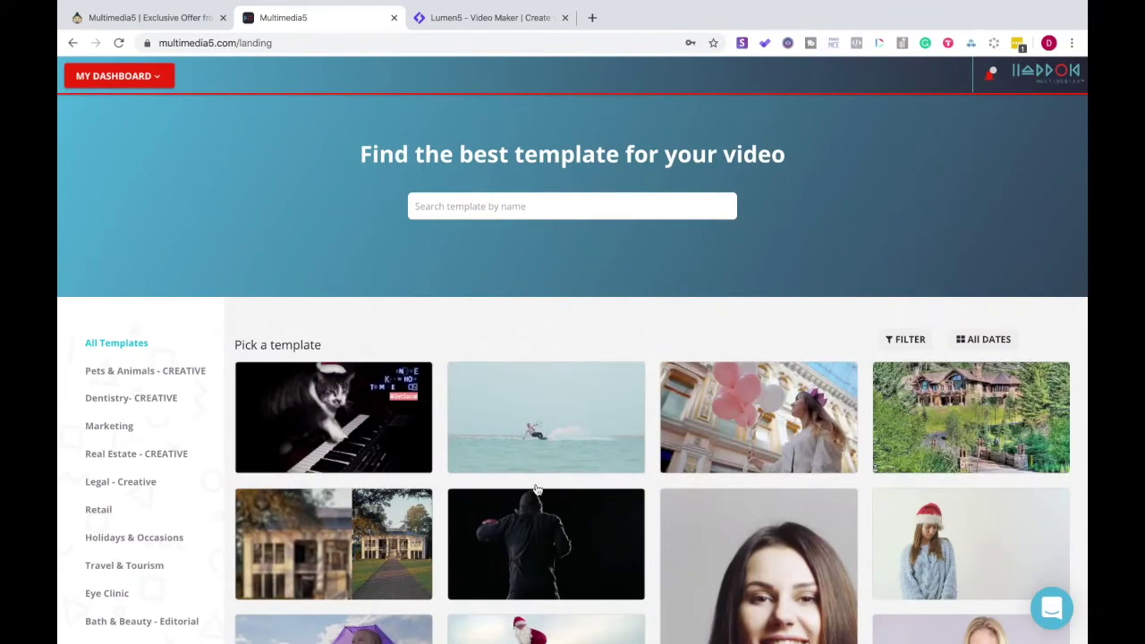
left_click(544, 556)
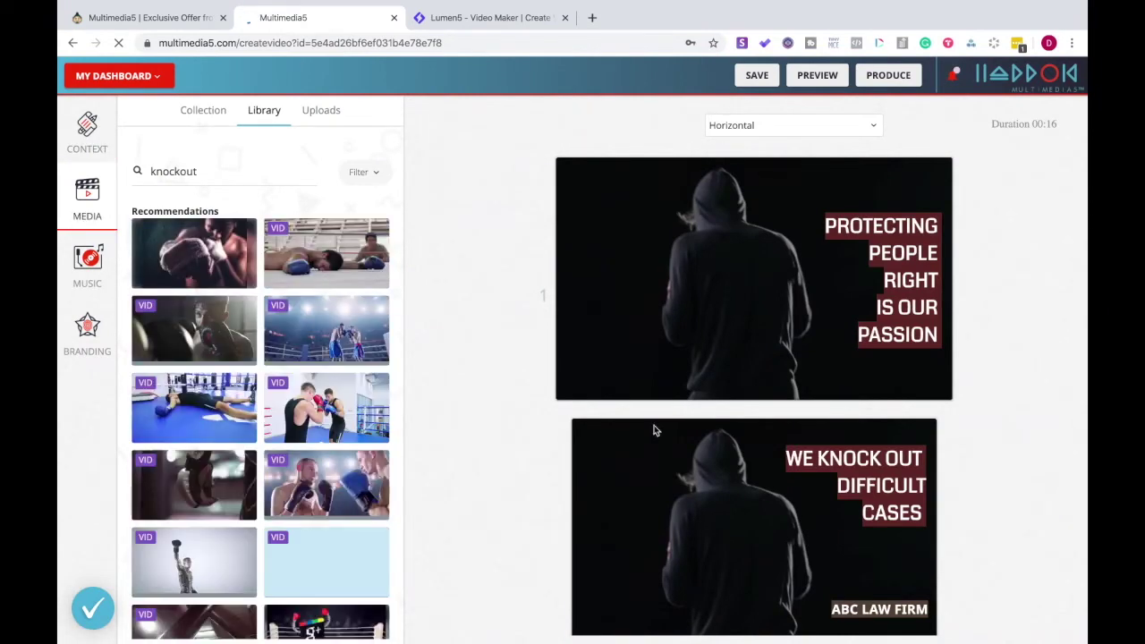
- Drag the sparring boxers clip from the 'knockout' media results onto the first scene
scroll(653, 428, "down", 3)
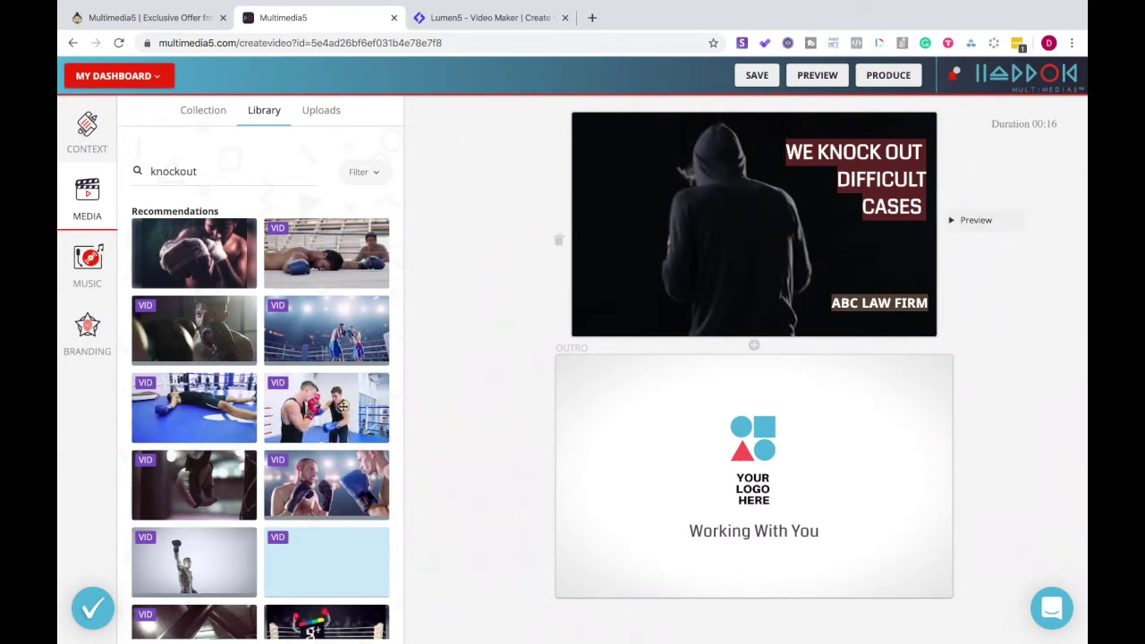
left_click_drag(604, 266, 676, 278)
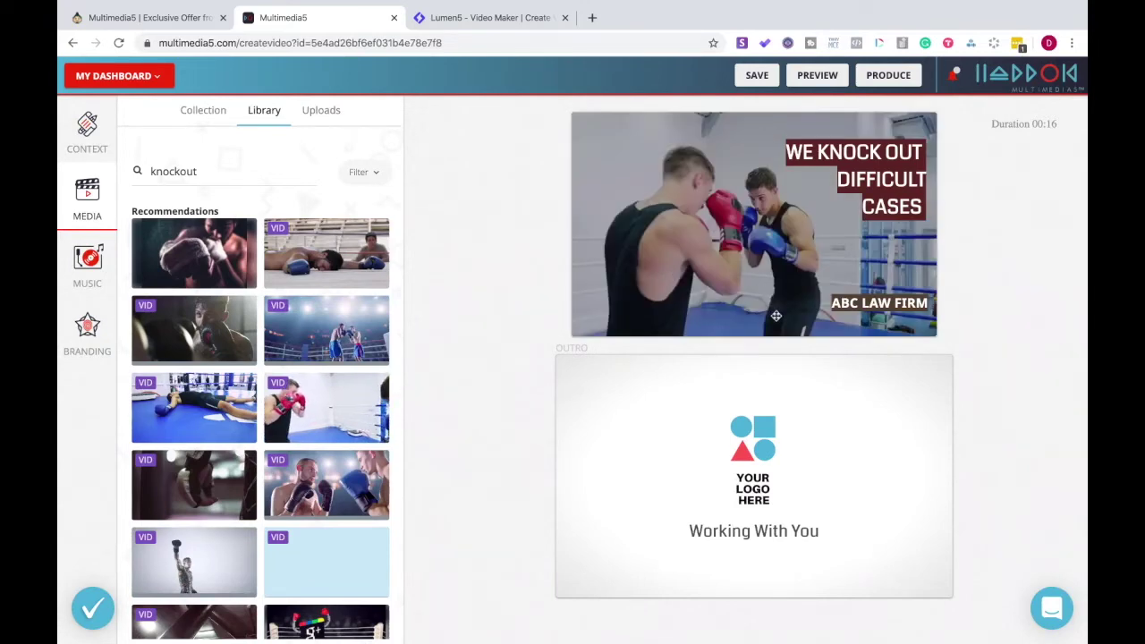
scroll(776, 315, "up", 3)
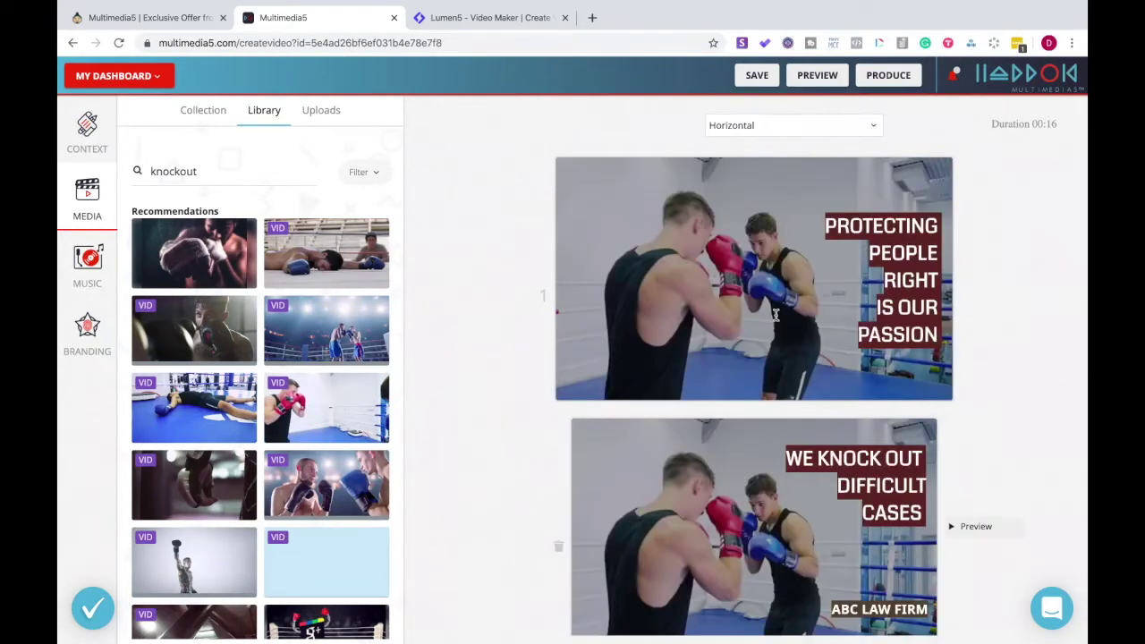
- Select the 'PROTECTING PEOPLE RIGHT IS OUR PASSION' title on the first scene for editing
mouse_move(893, 395)
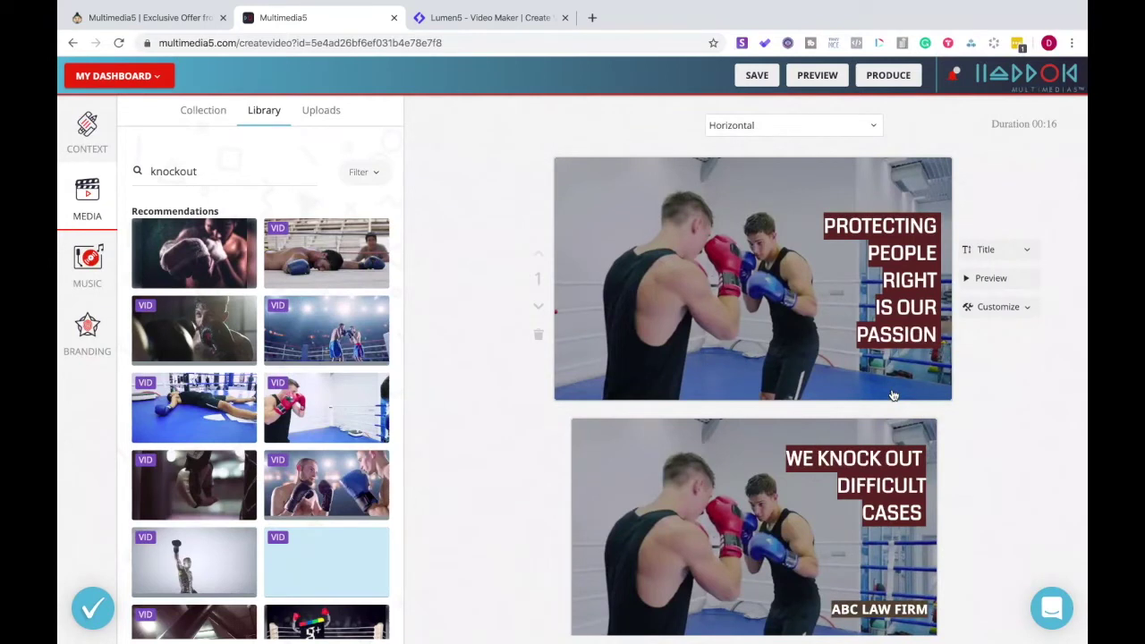
mouse_move(825, 516)
mouse_move(822, 275)
left_click(912, 259)
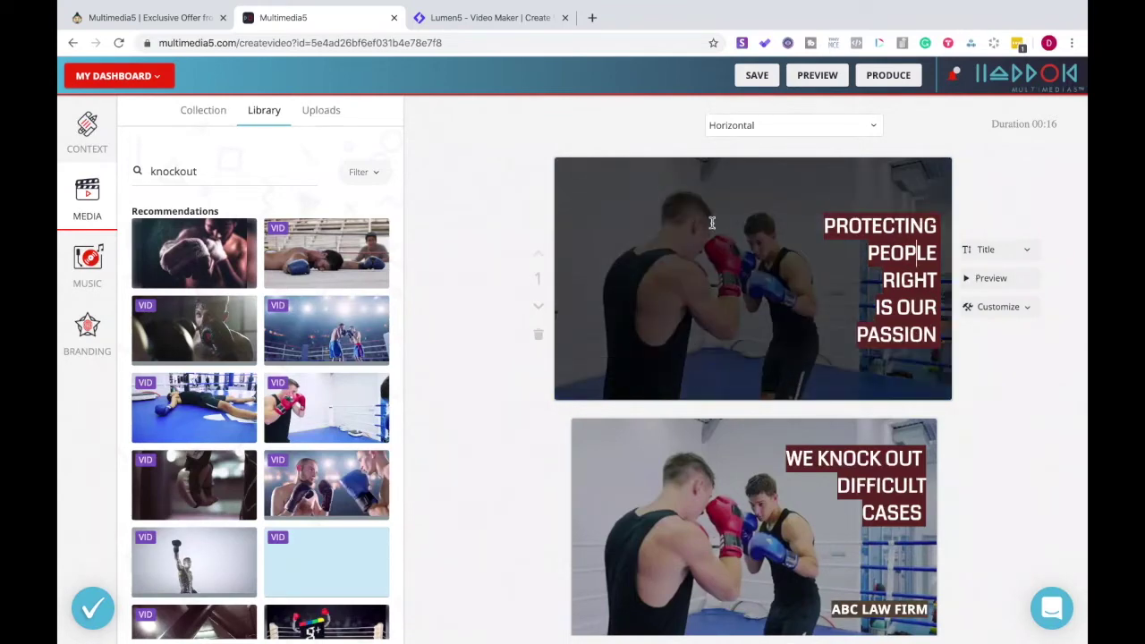
left_click(624, 230)
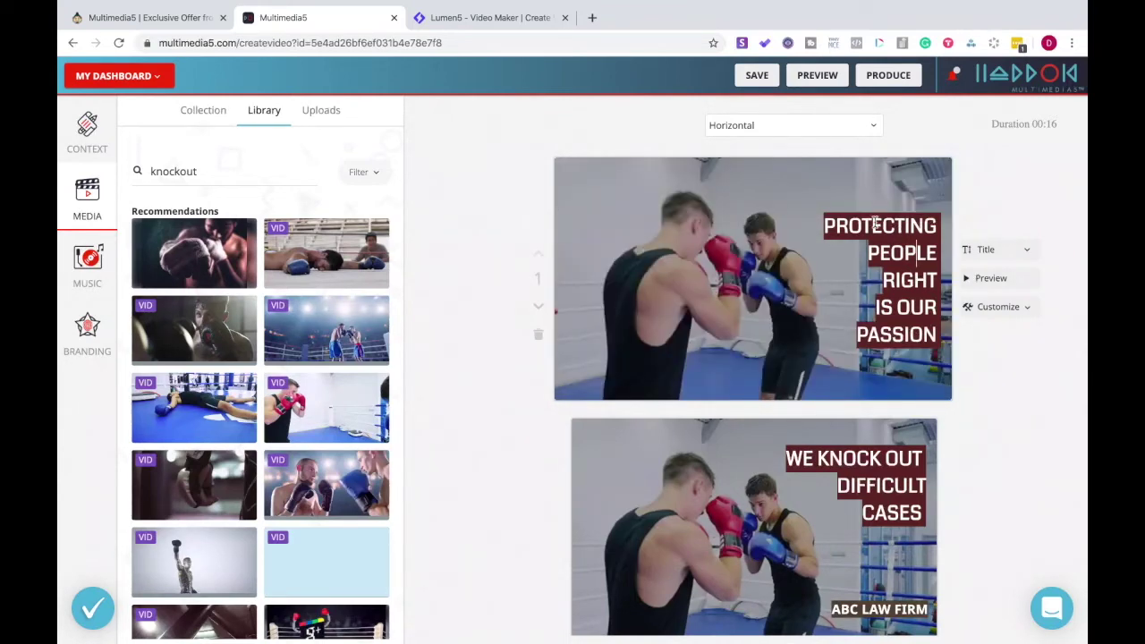
left_click(875, 223)
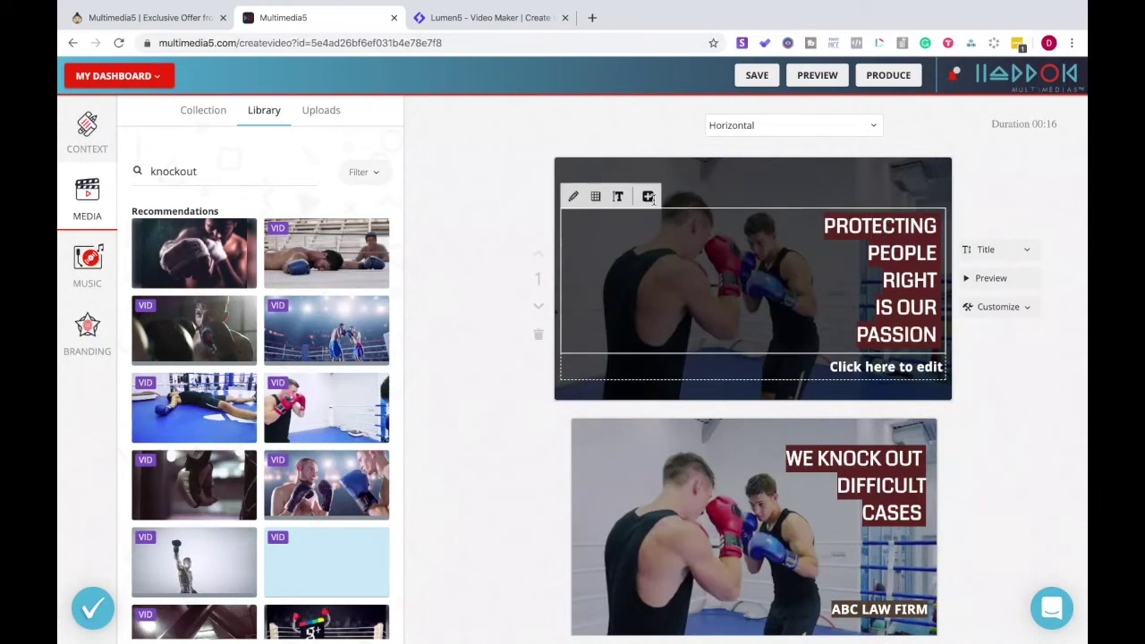
- Preview the first scene's sparring clip and title, stopping and replaying it
left_click(993, 261)
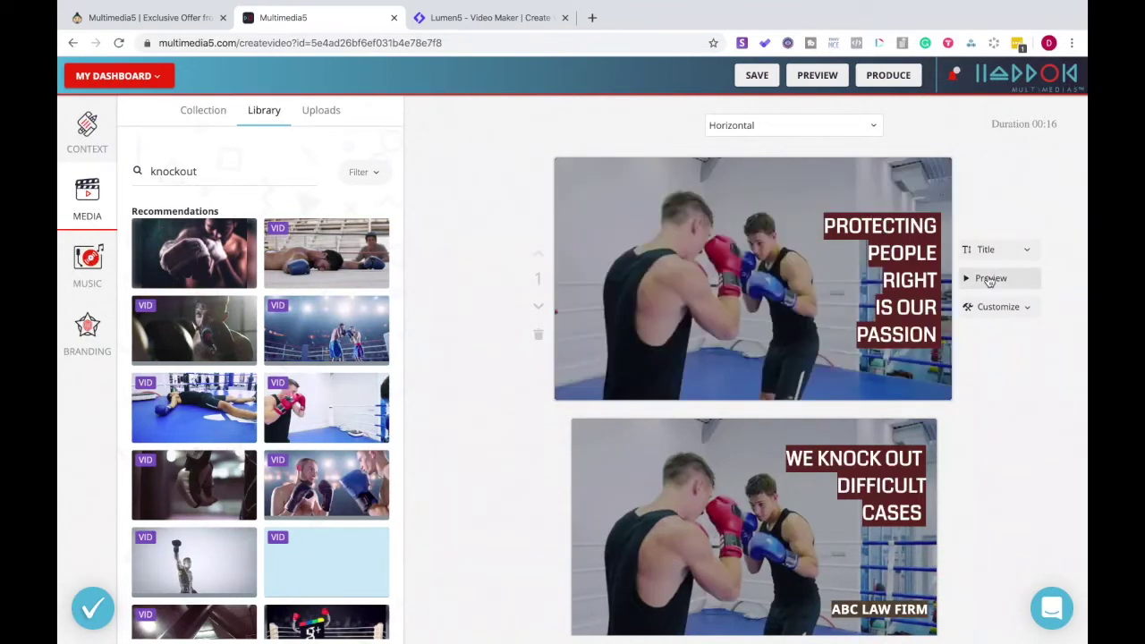
left_click(990, 279)
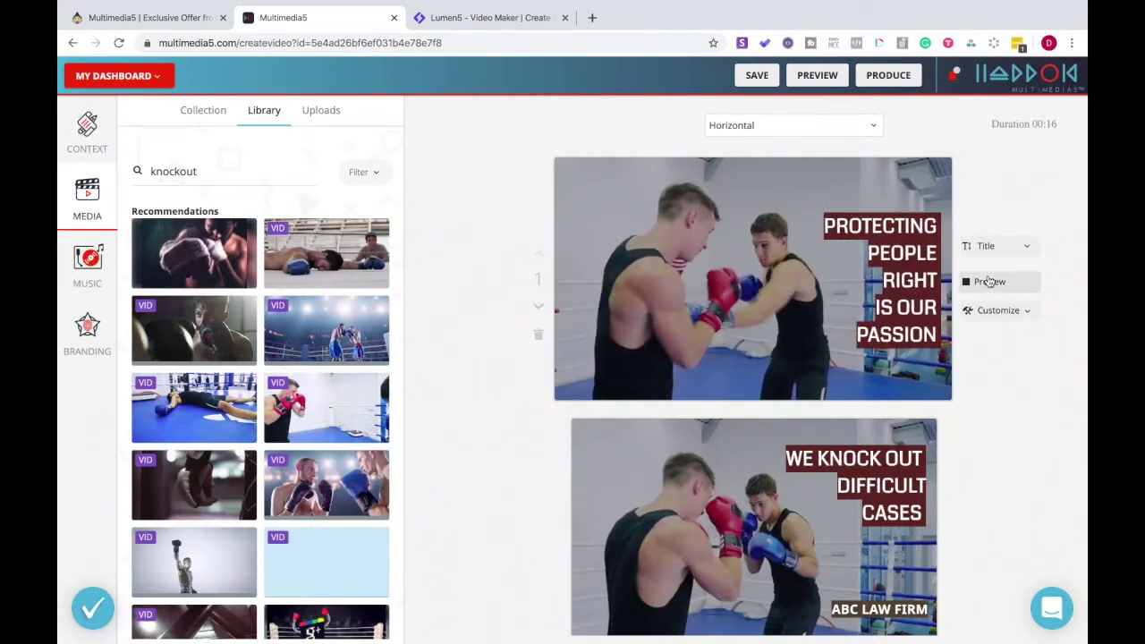
left_click(972, 284)
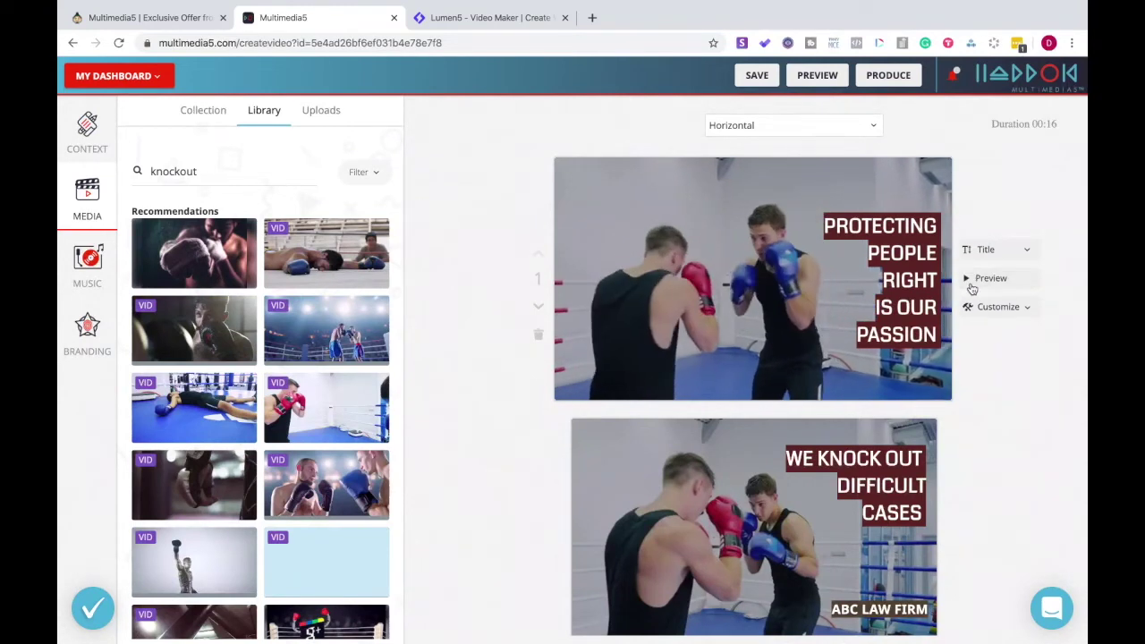
left_click(972, 284)
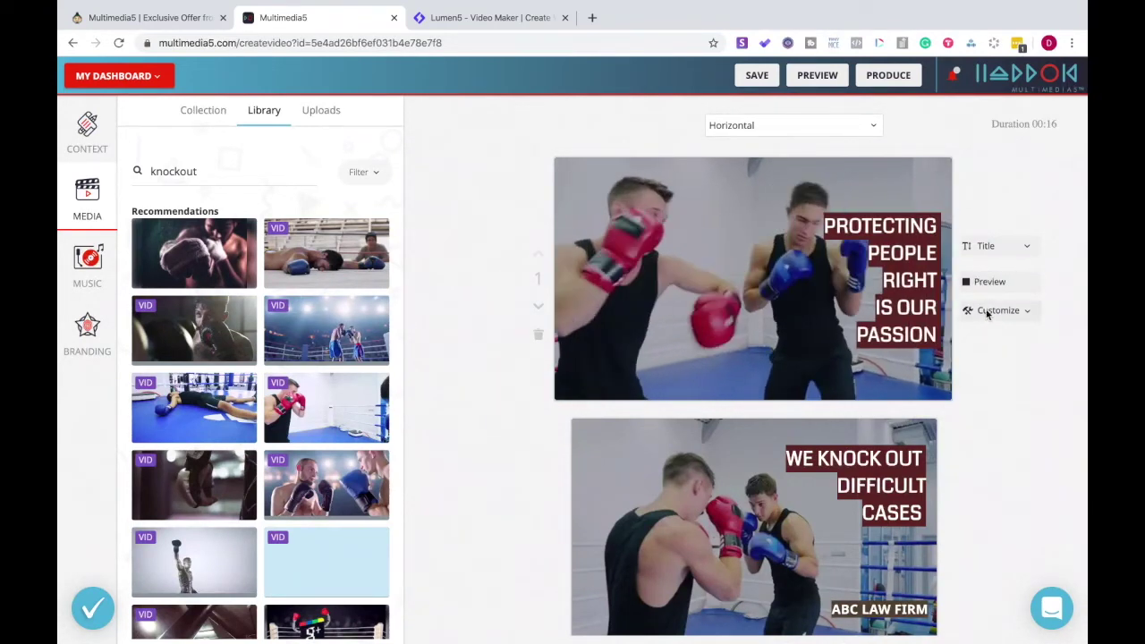
- Open and close the first scene's Shadow customization, then select and deselect the title
left_click(987, 313)
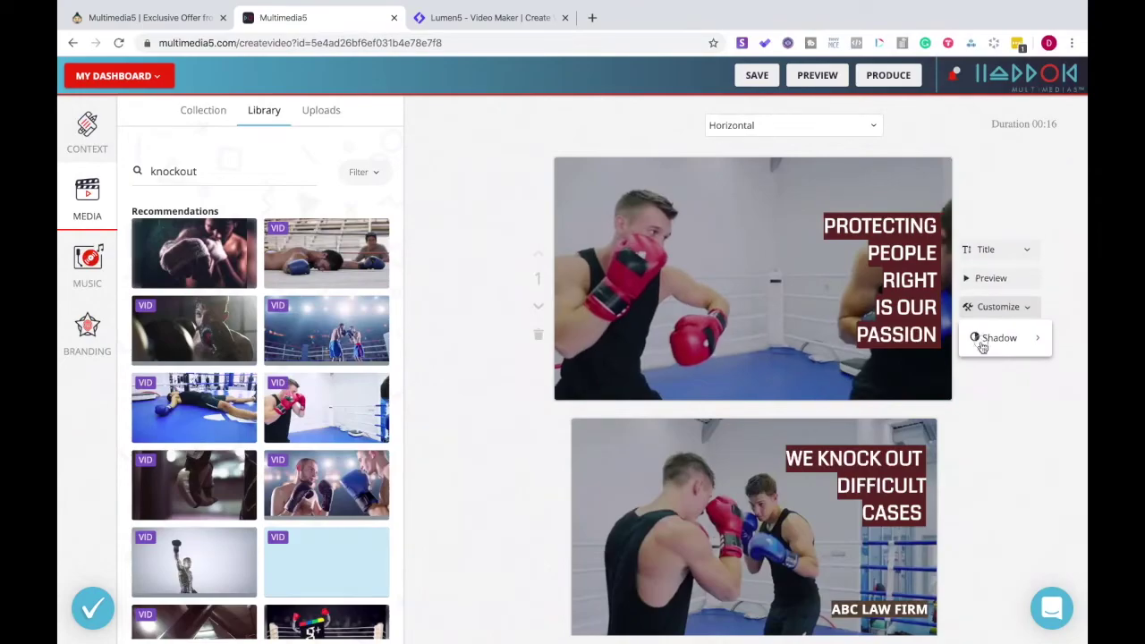
left_click(982, 346)
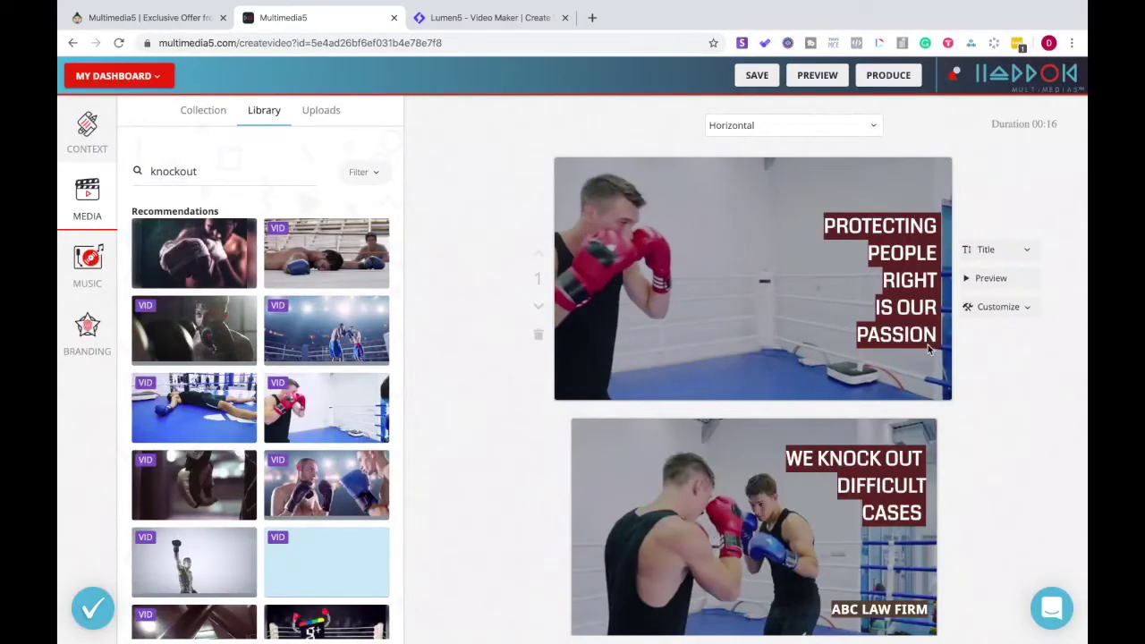
left_click(665, 306)
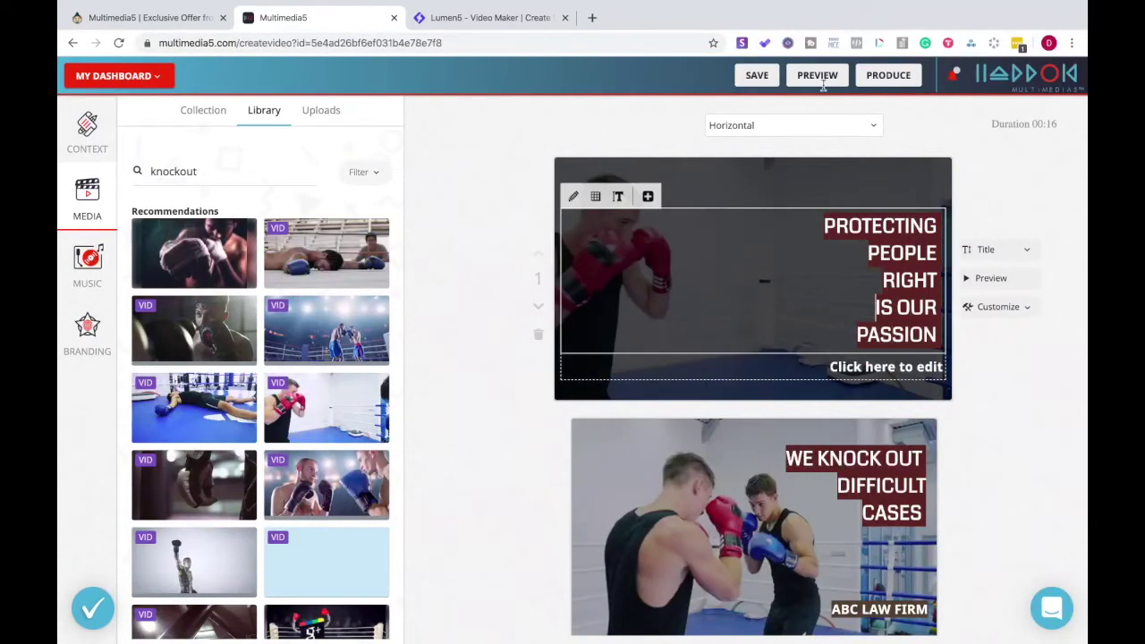
left_click(877, 90)
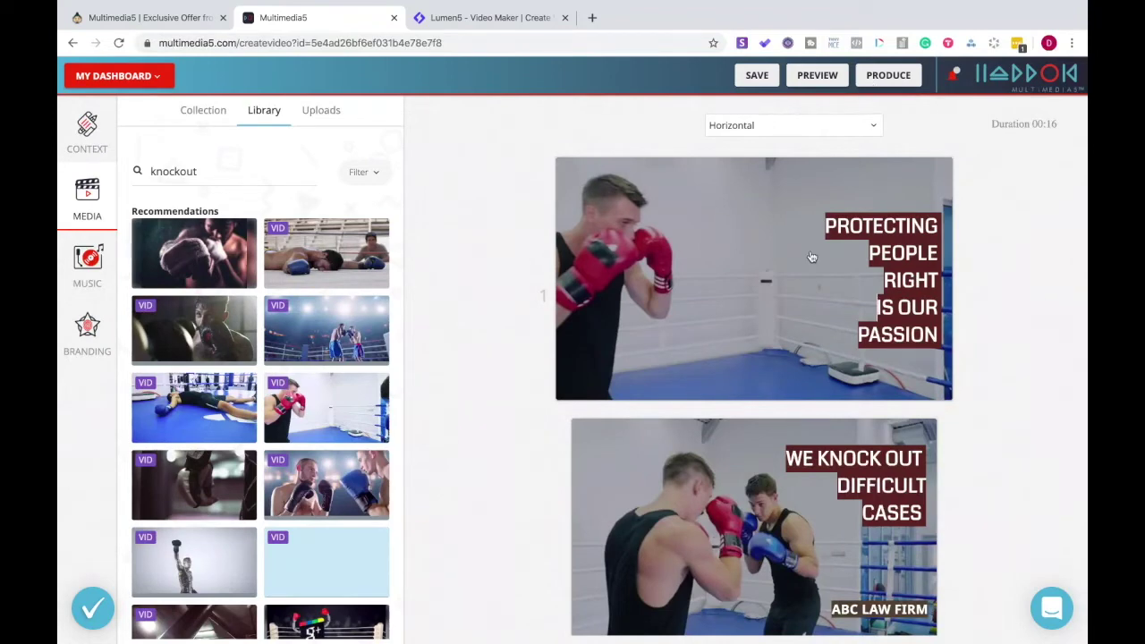
scroll(812, 258, "down", 4)
mouse_move(768, 240)
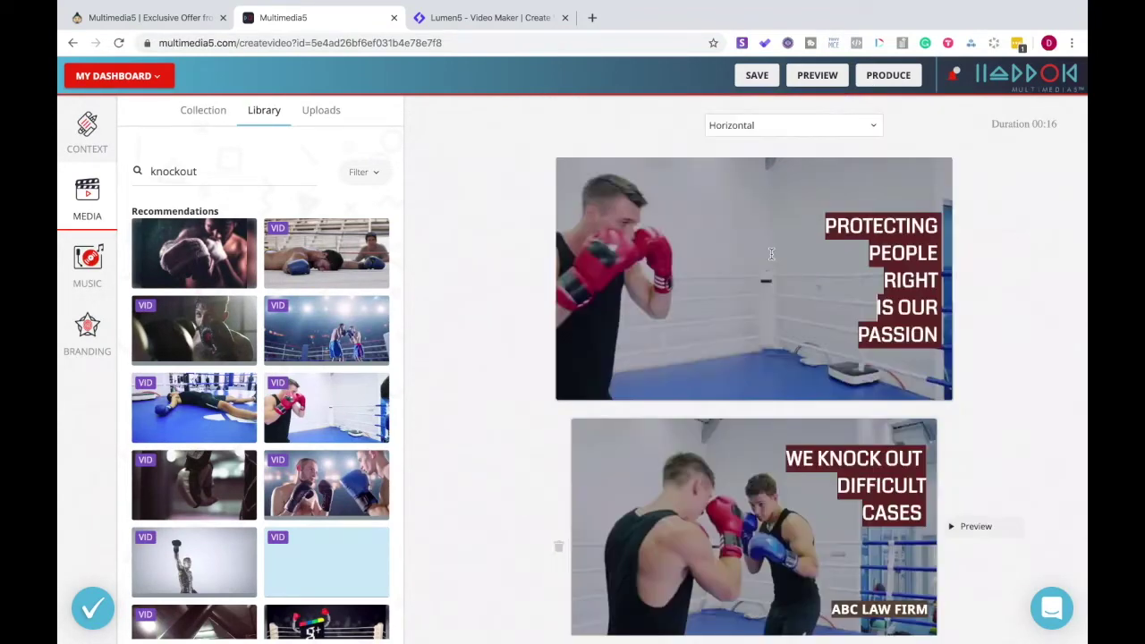
mouse_move(817, 240)
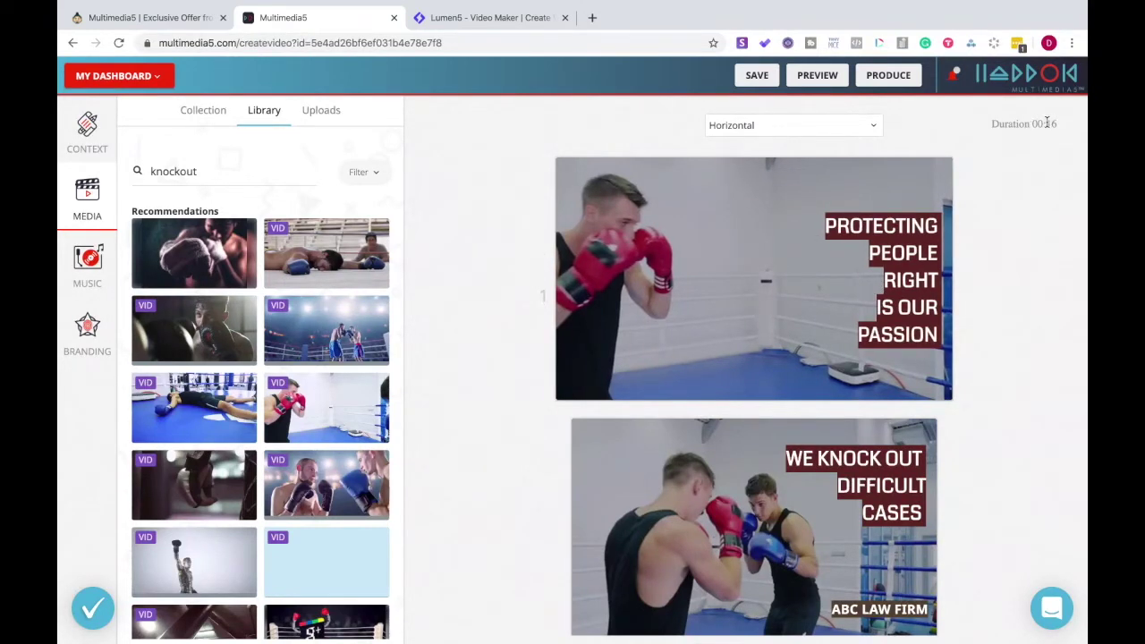
mouse_move(893, 295)
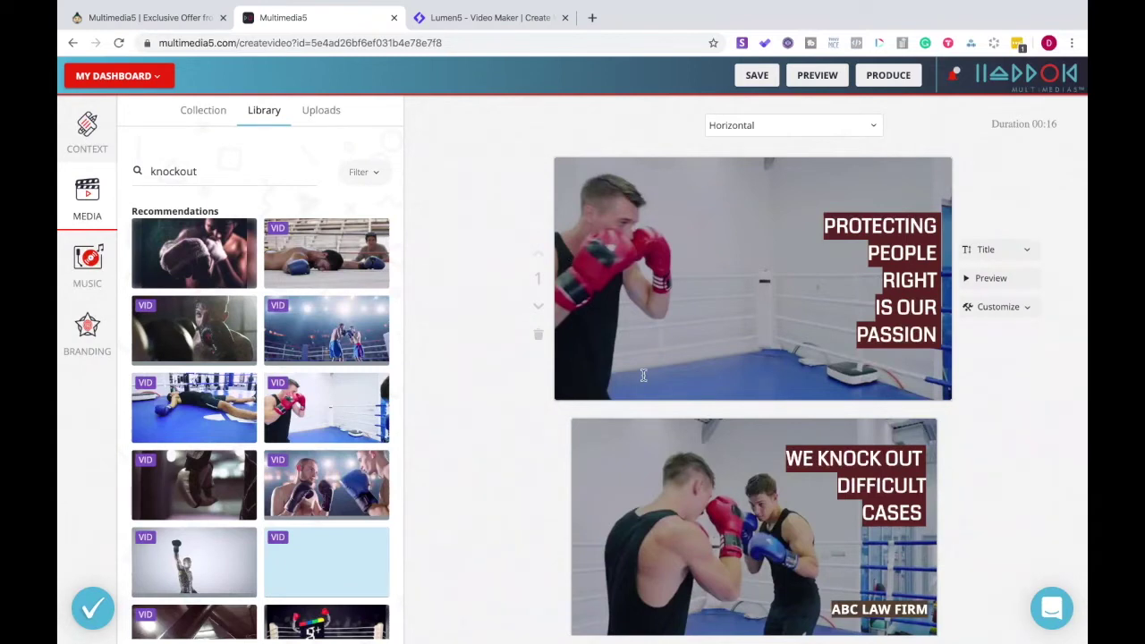
scroll(643, 376, "down", 3)
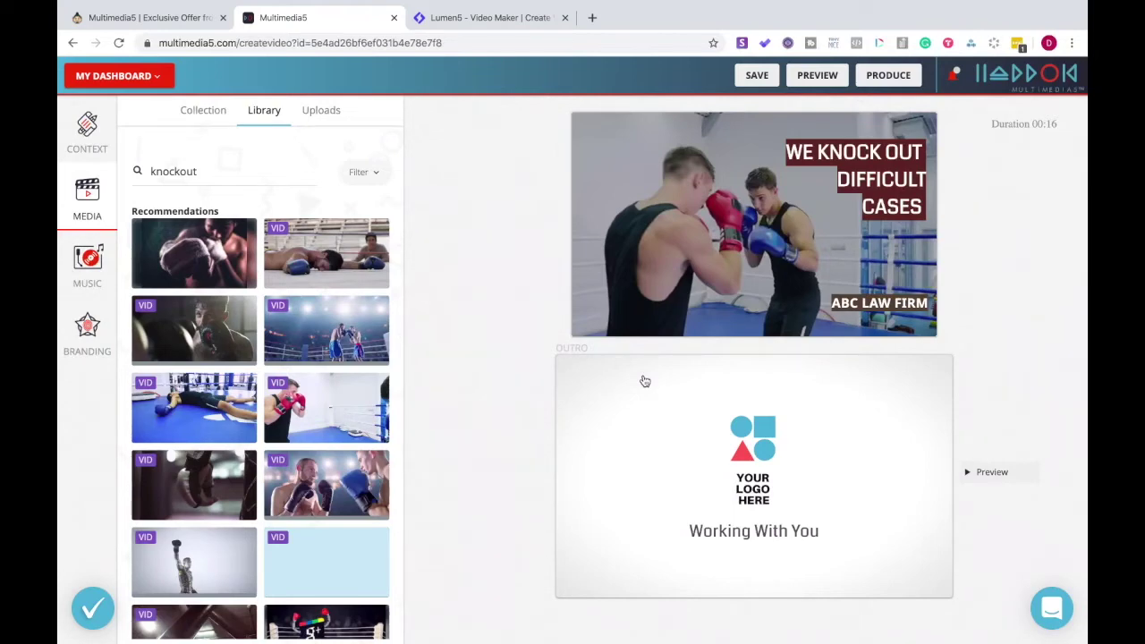
scroll(644, 382, "up", 3)
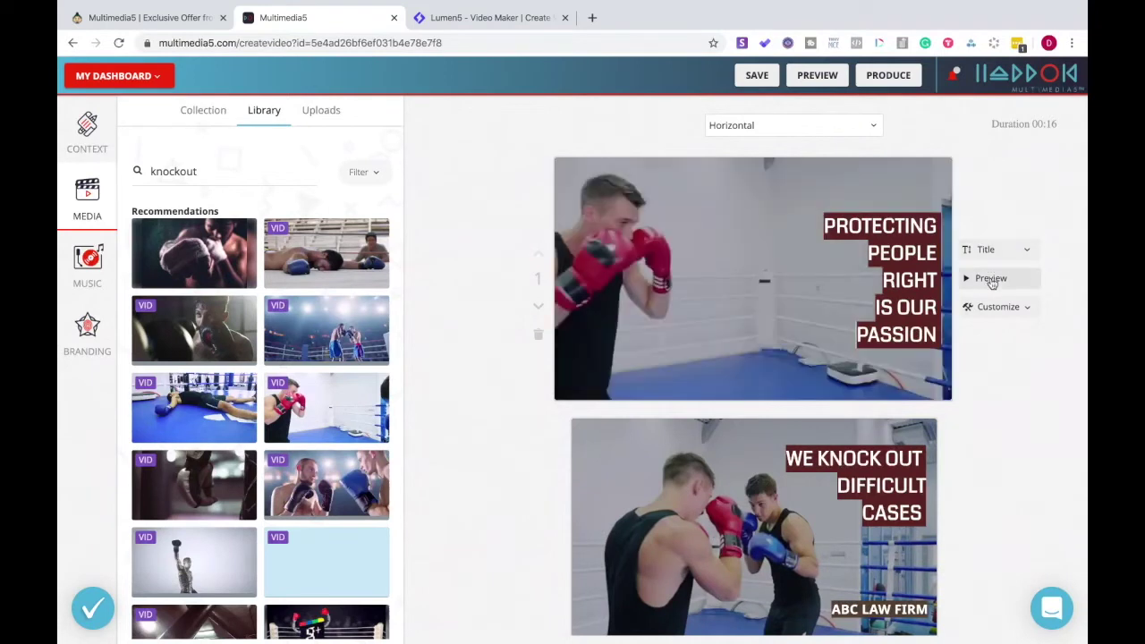
left_click(993, 276)
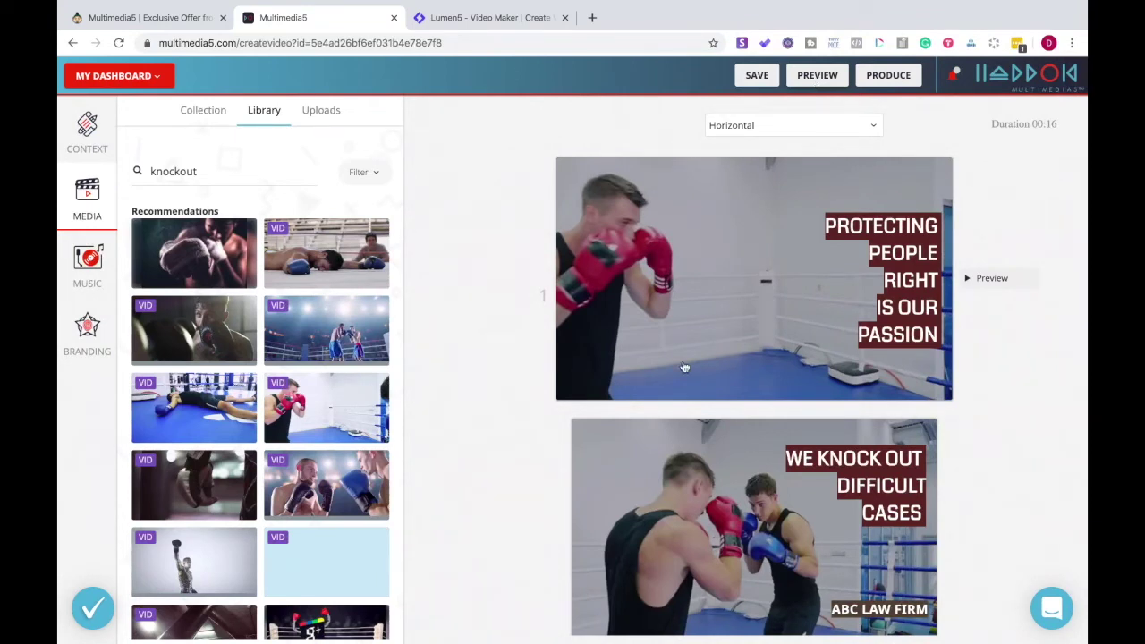
mouse_move(787, 265)
left_click(869, 76)
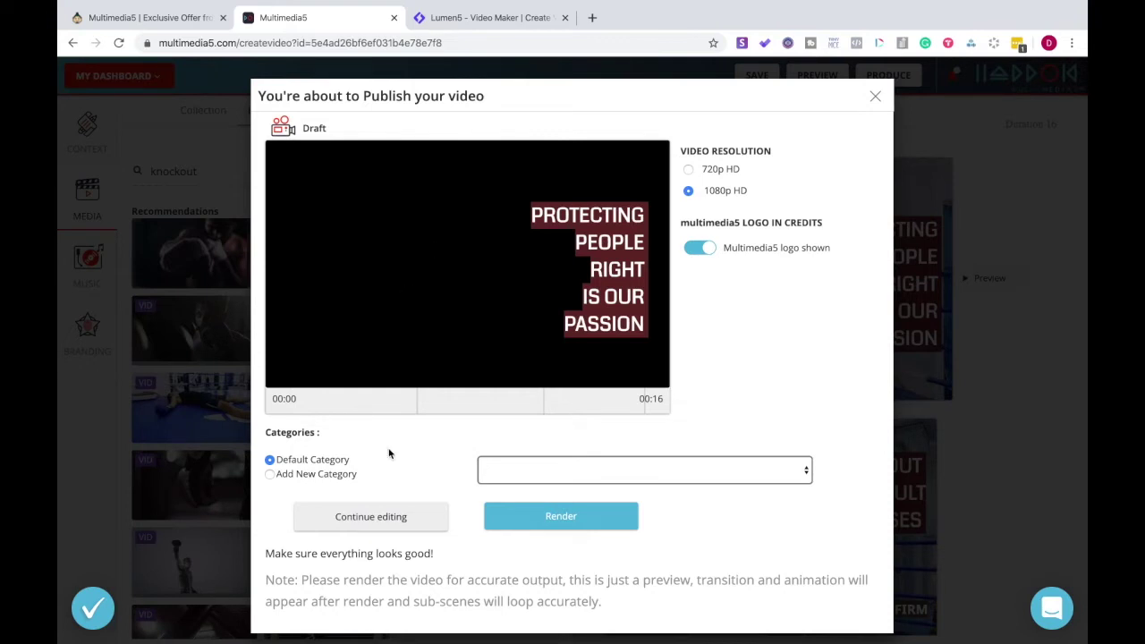
left_click(284, 409)
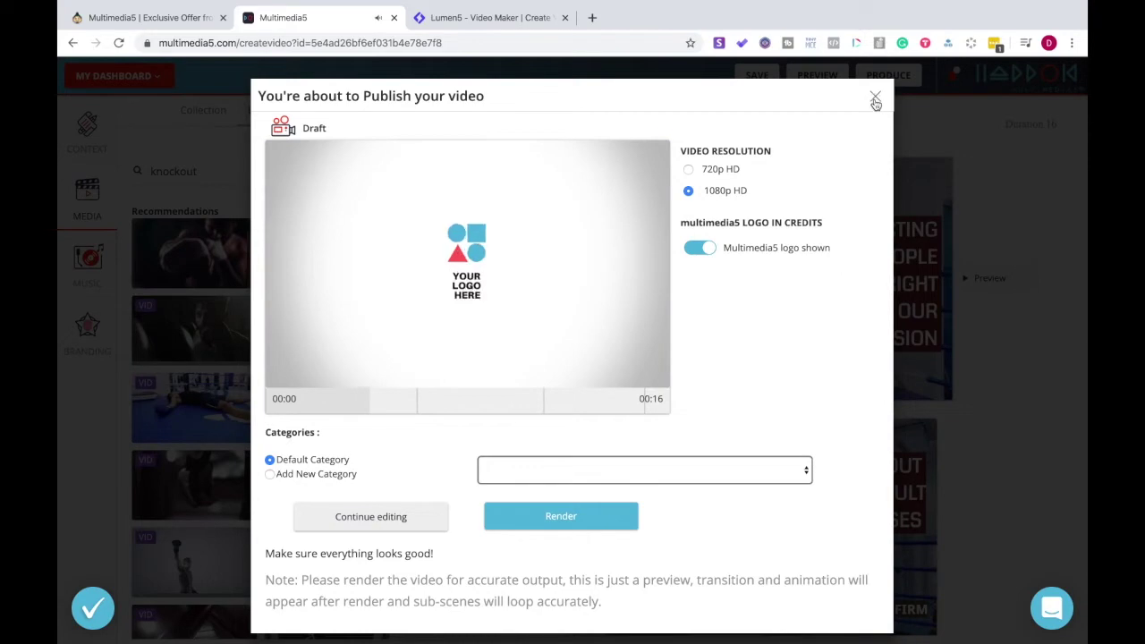
left_click(876, 98)
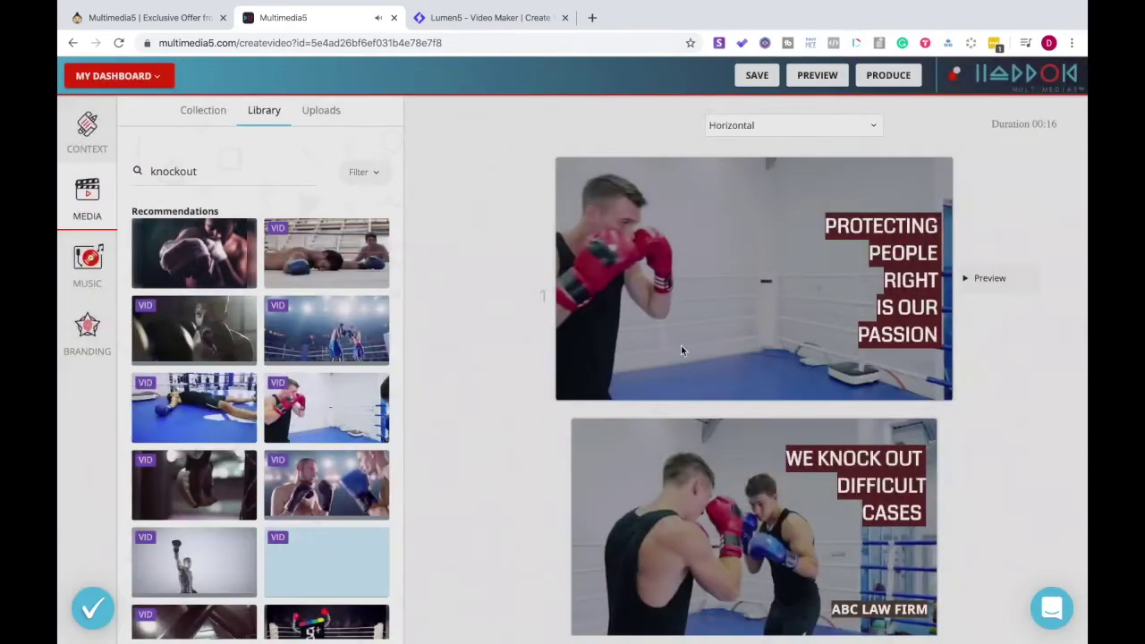
scroll(757, 173, "down", 3)
scroll(757, 173, "down", 1)
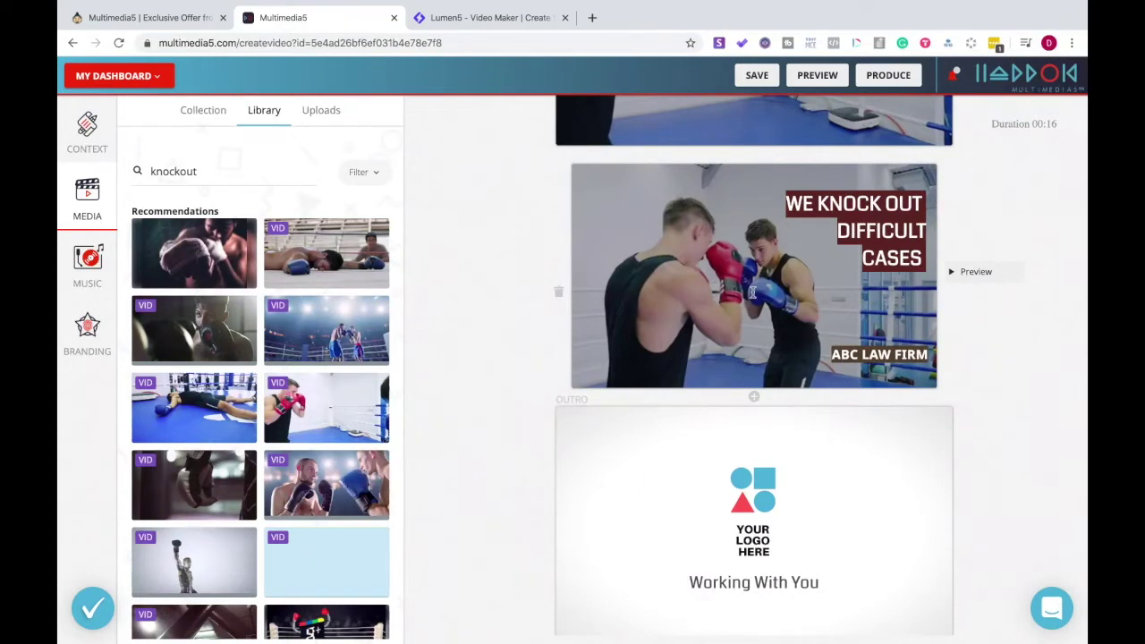
scroll(753, 291, "down", 1)
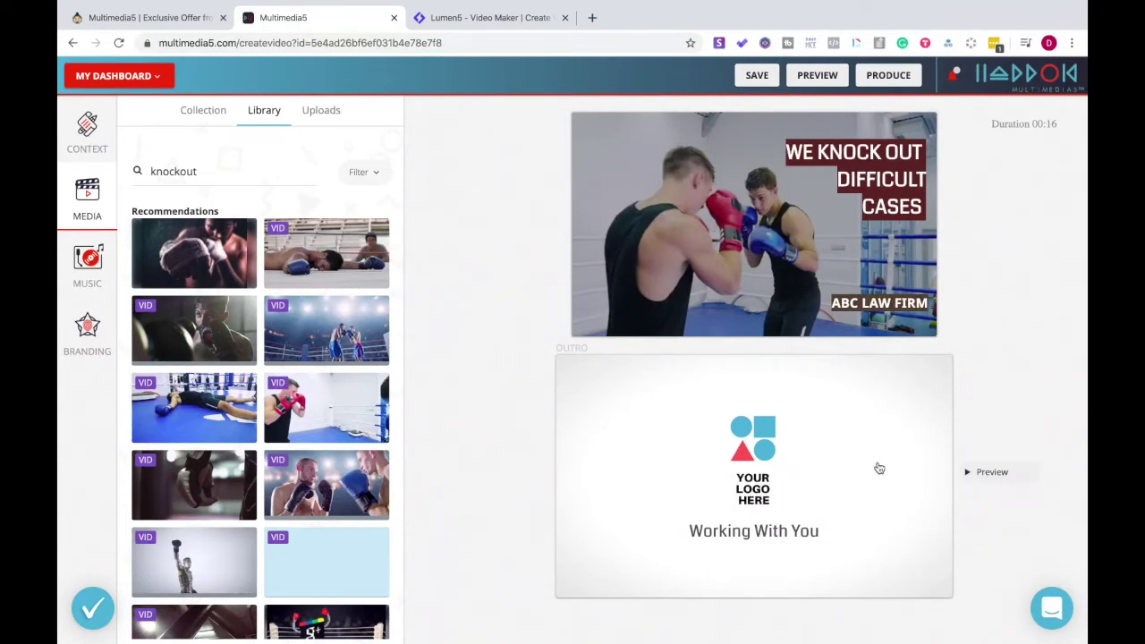
scroll(859, 474, "up", 3)
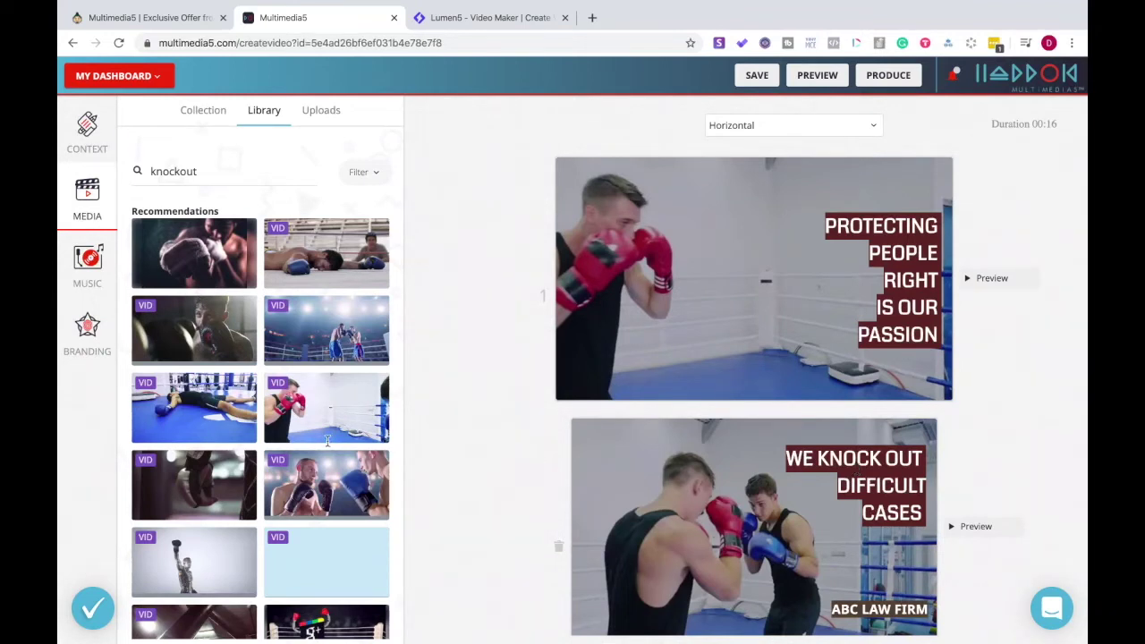
- Show the Branding settings with the title's theme, colours and Coda font
left_click(98, 340)
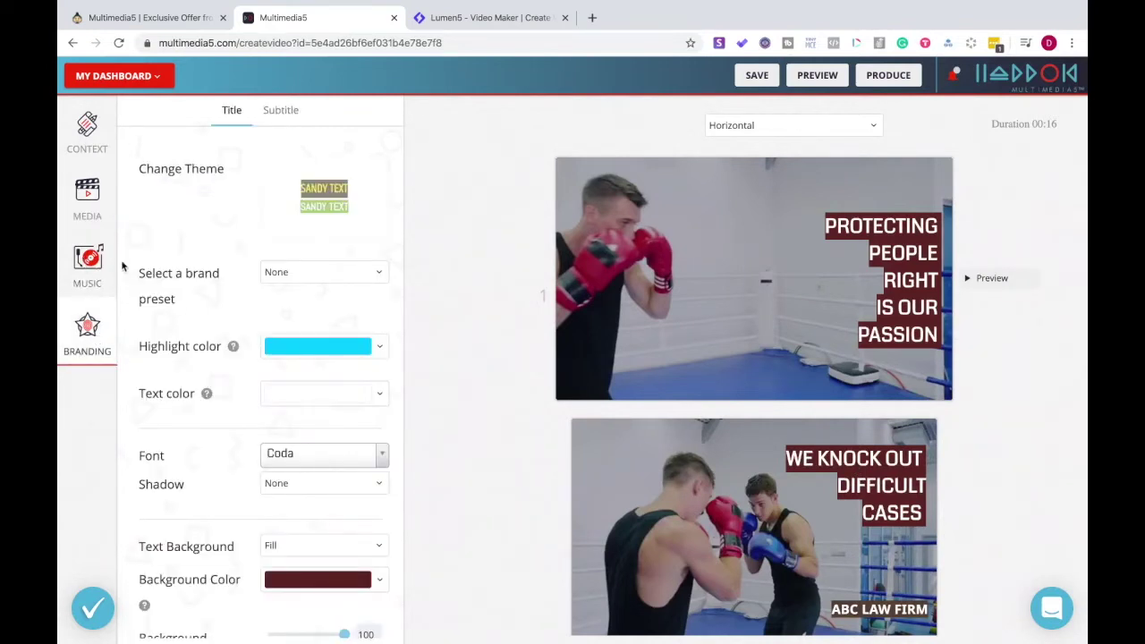
mouse_move(638, 387)
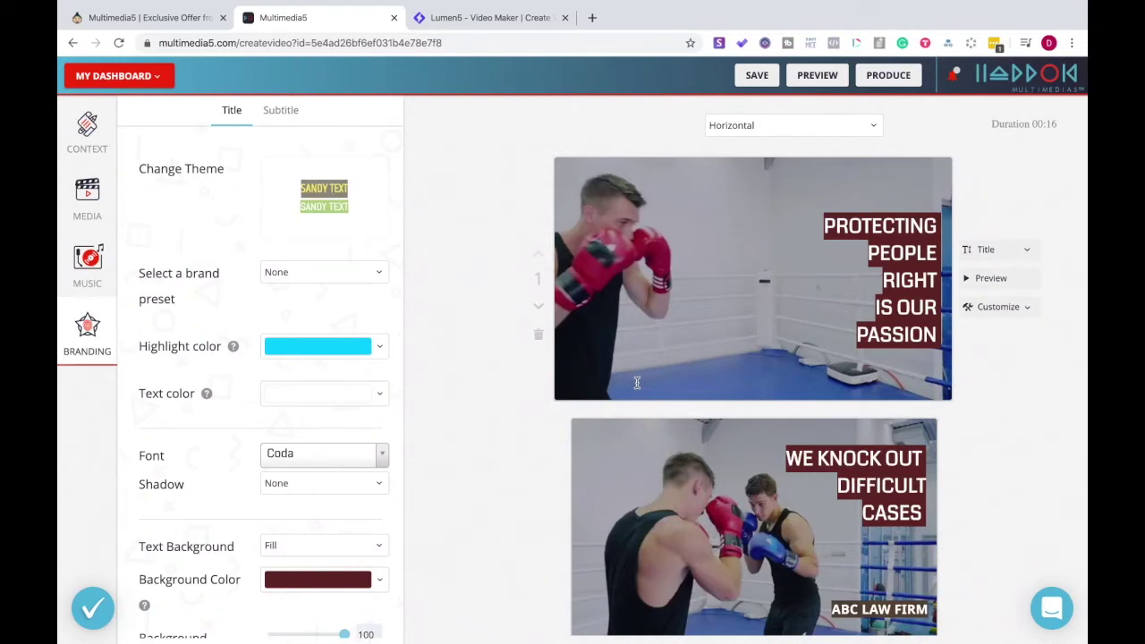
- Save the law-firm draft, go to My Videos, and start creating a new video
left_click(755, 80)
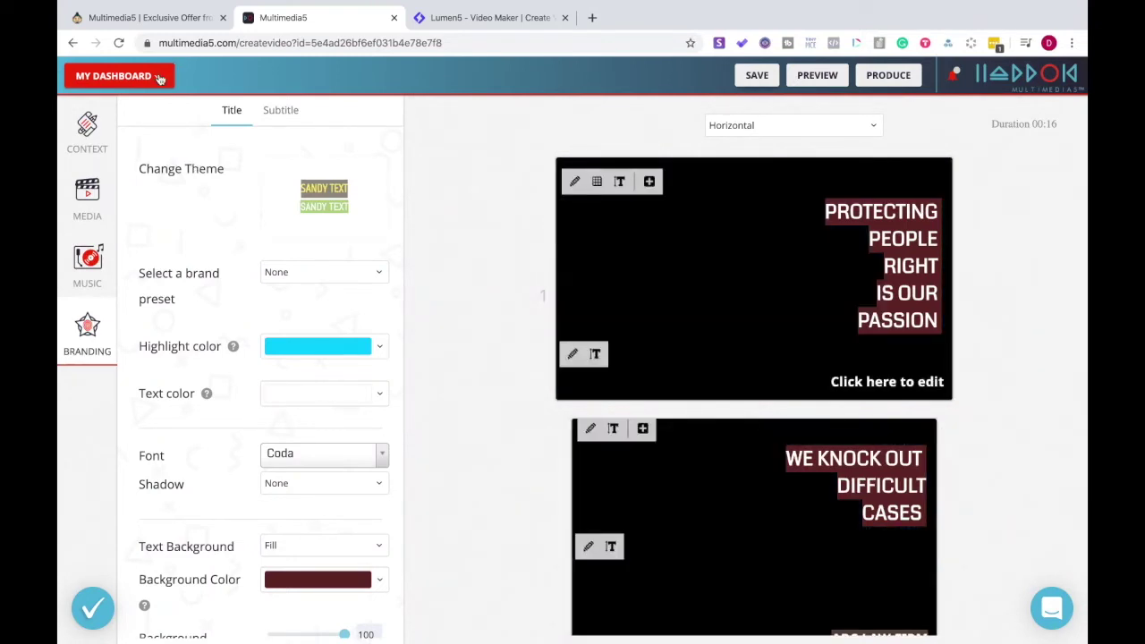
mouse_move(160, 79)
left_click(140, 114)
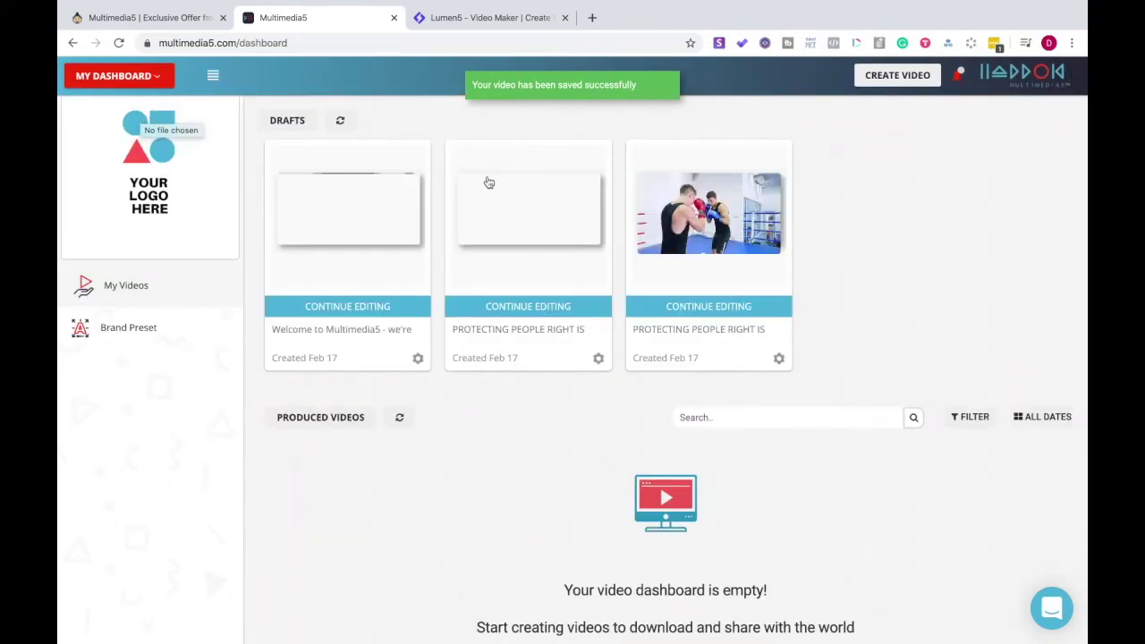
left_click(895, 81)
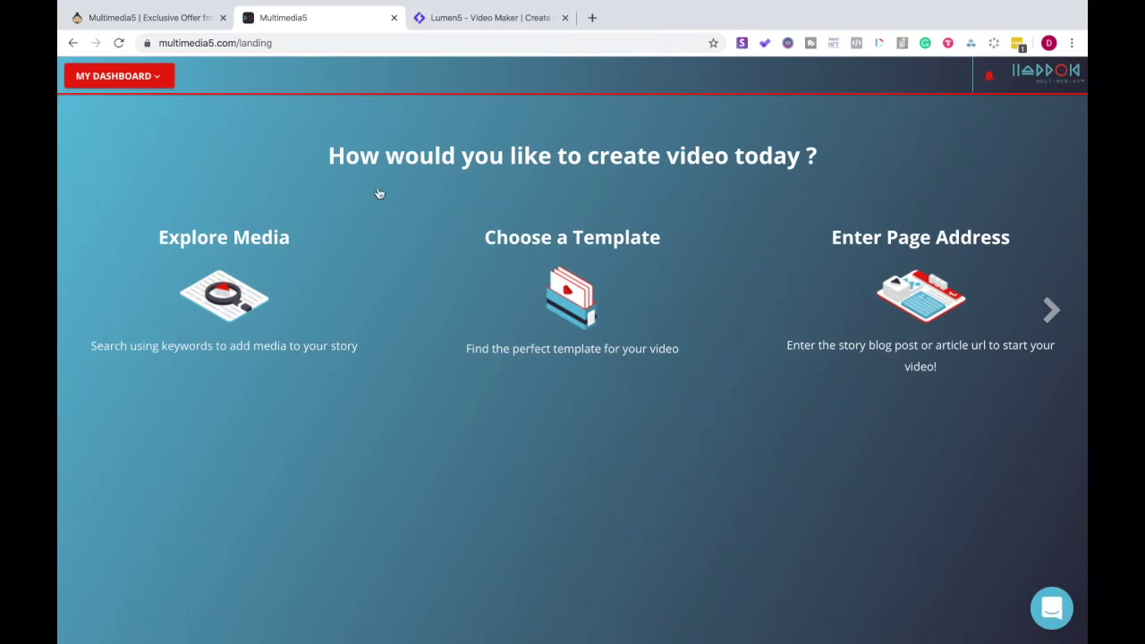
left_click(131, 22)
- Log out of the Multimedia5 account through the MY DASHBOARD menu
scroll(388, 436, "down", 3)
scroll(268, 402, "up", 1)
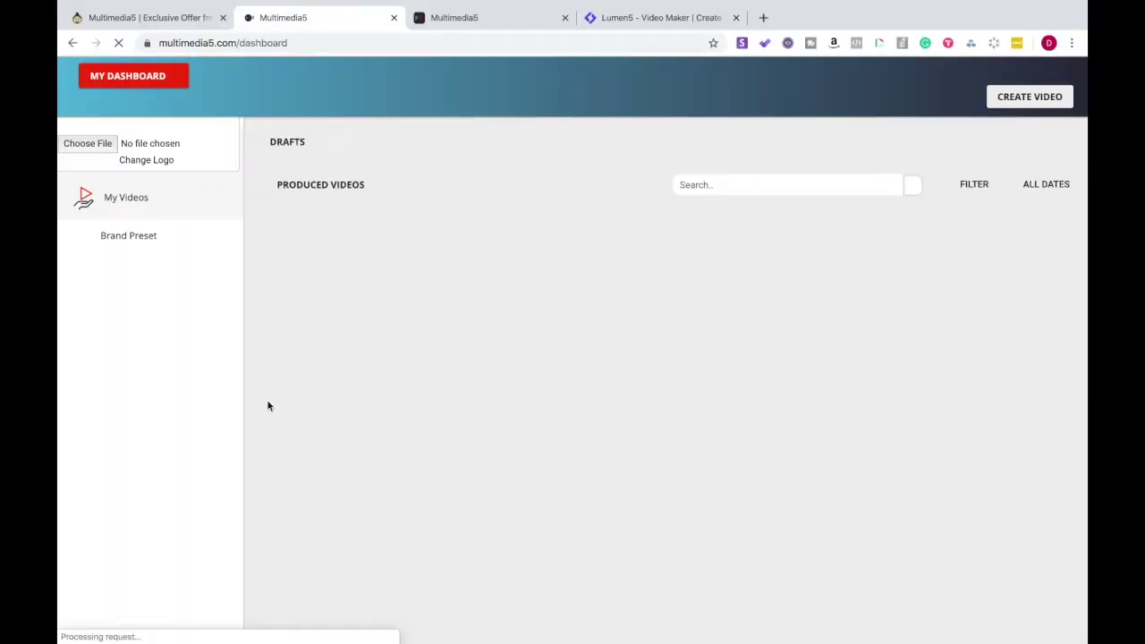
left_click(130, 76)
left_click(119, 76)
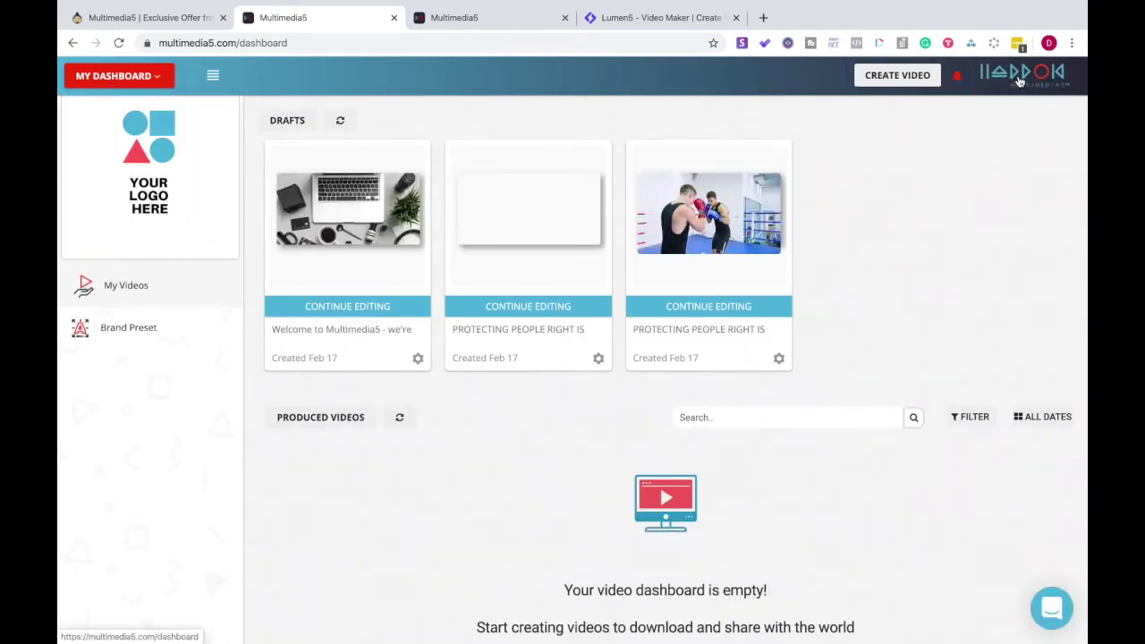
left_click(211, 76)
left_click(148, 76)
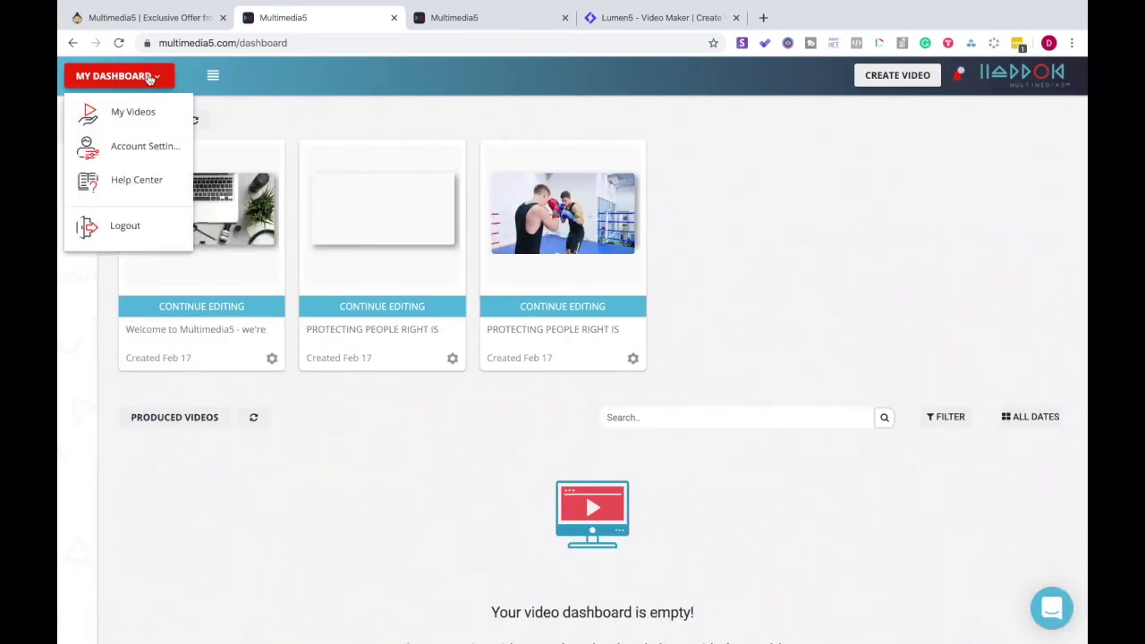
left_click(102, 236)
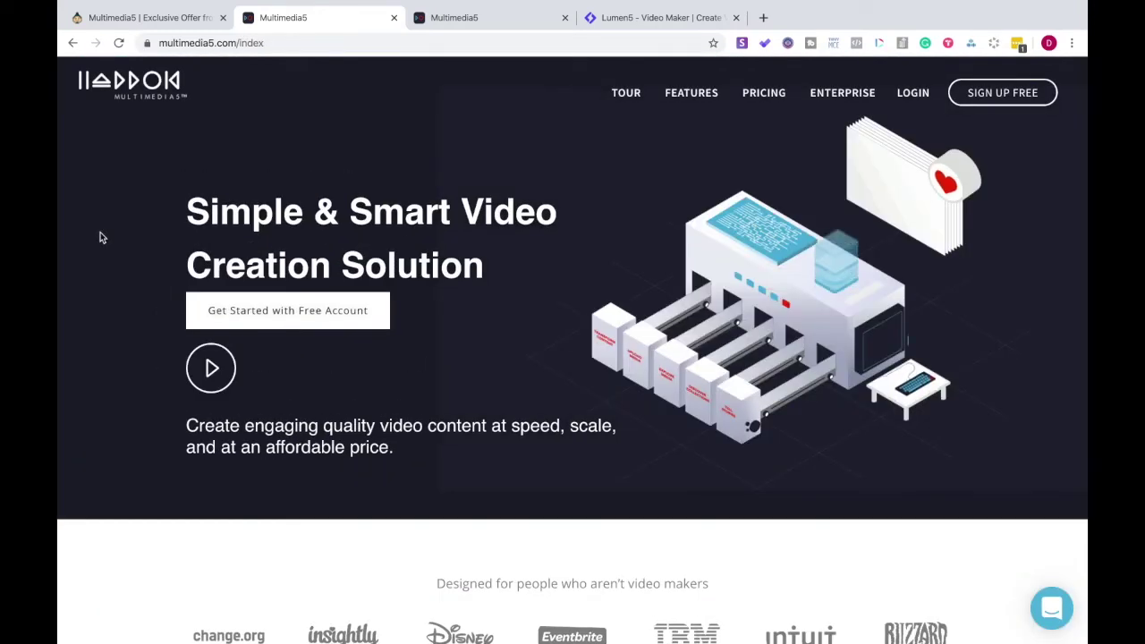
- Review Multimedia5 pricing (Free $0, Business $50/month), then return to the AppSumo deal page
left_click(748, 93)
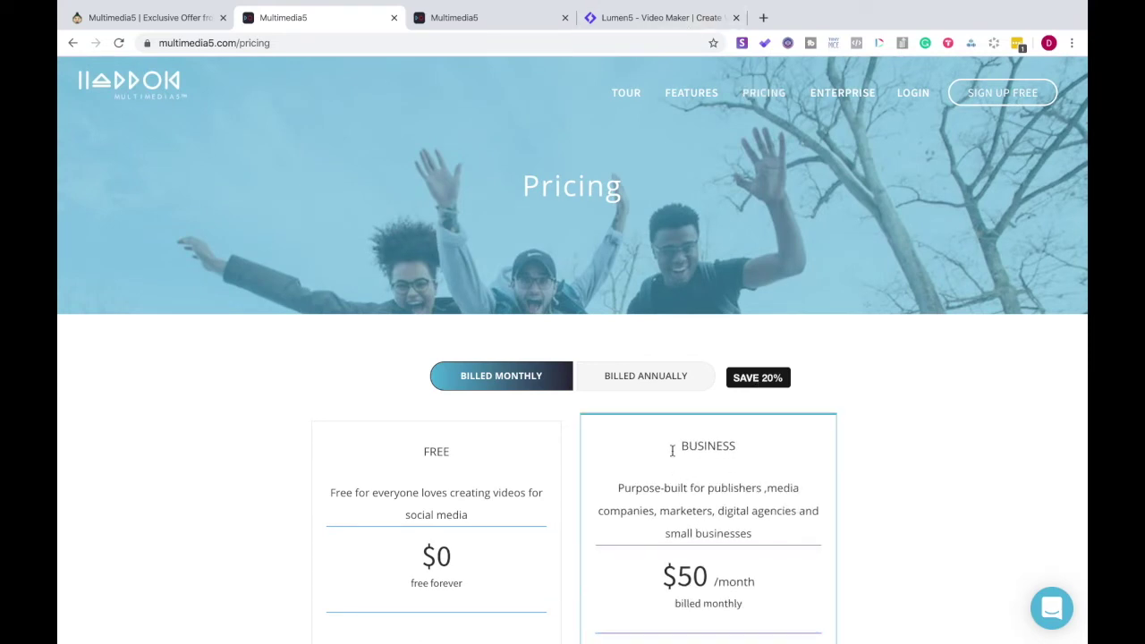
scroll(725, 468, "down", 3)
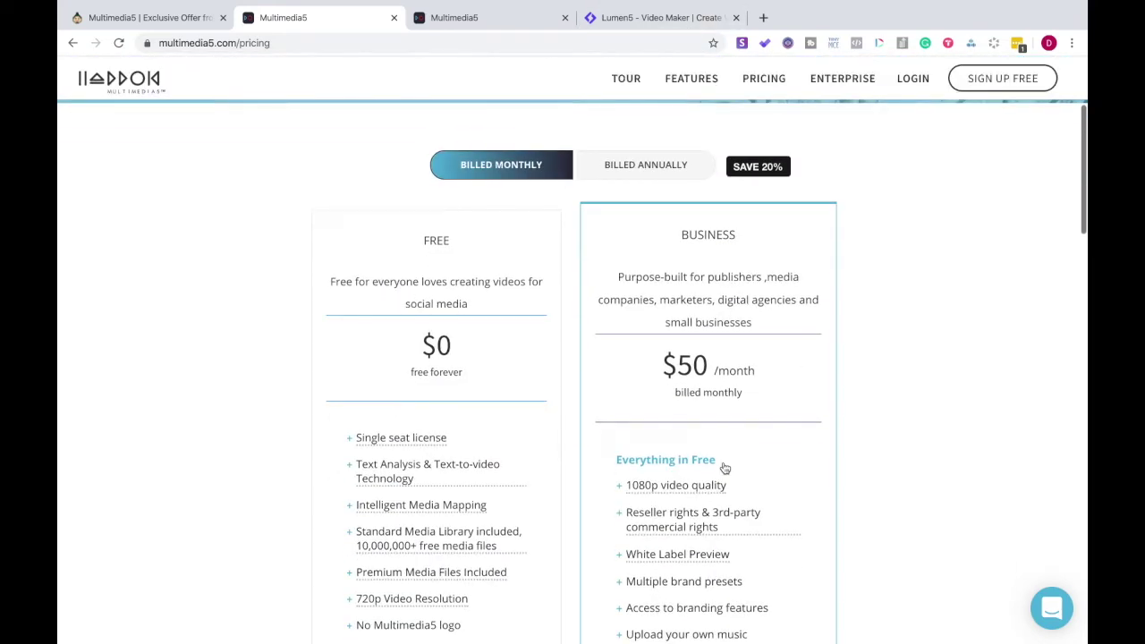
left_click(112, 15)
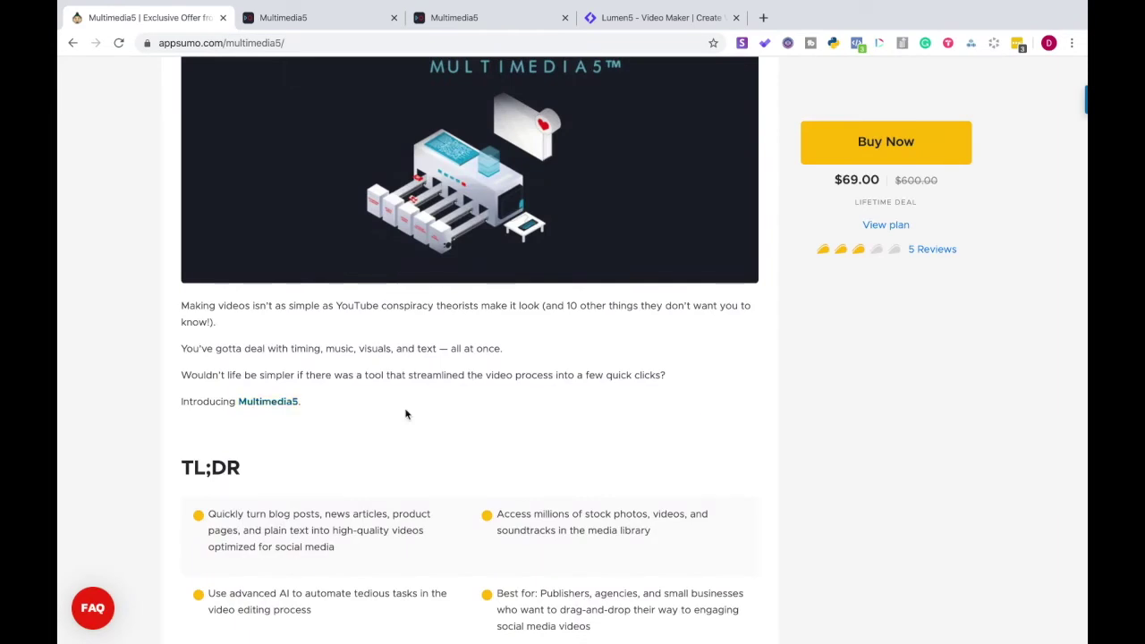
scroll(404, 411, "down", 10)
scroll(406, 410, "down", 15)
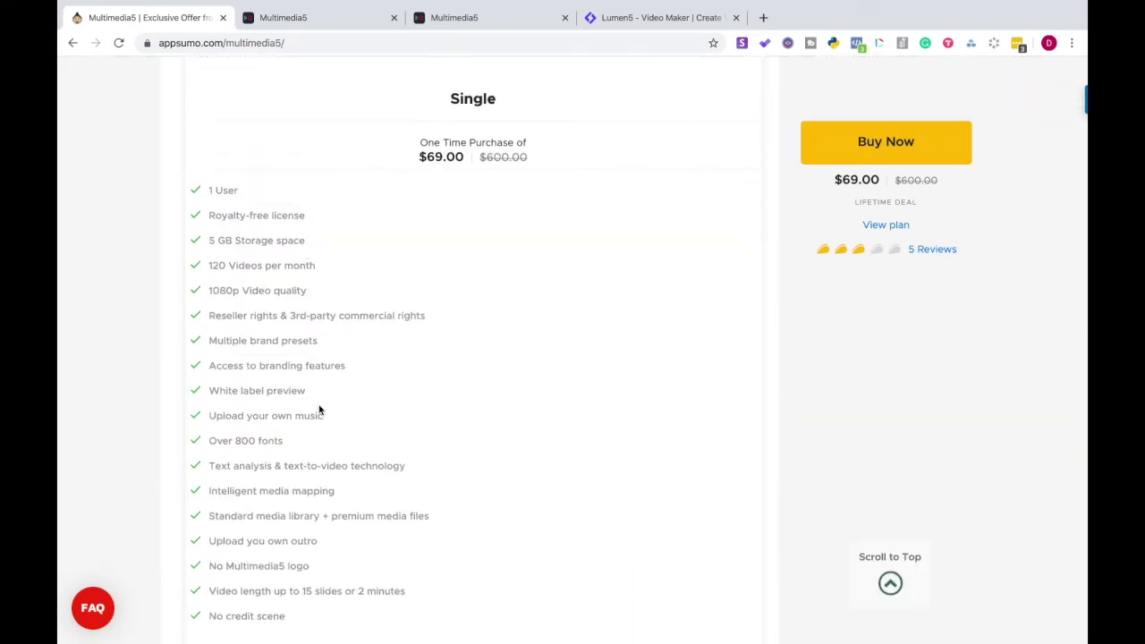
left_click(317, 21)
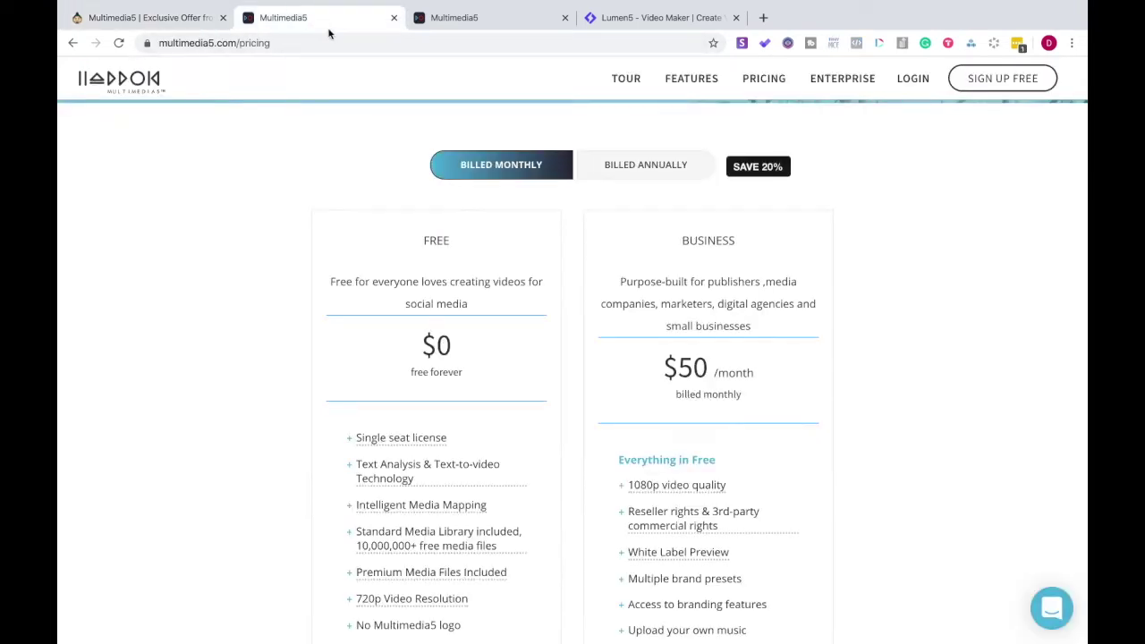
scroll(673, 426, "down", 2)
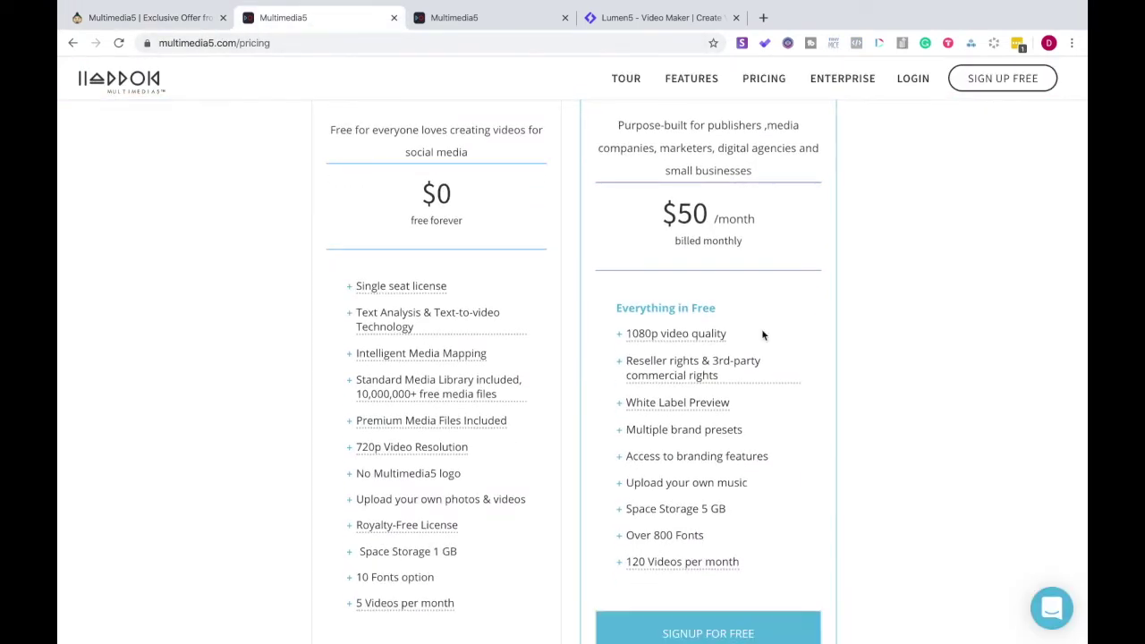
left_click(165, 20)
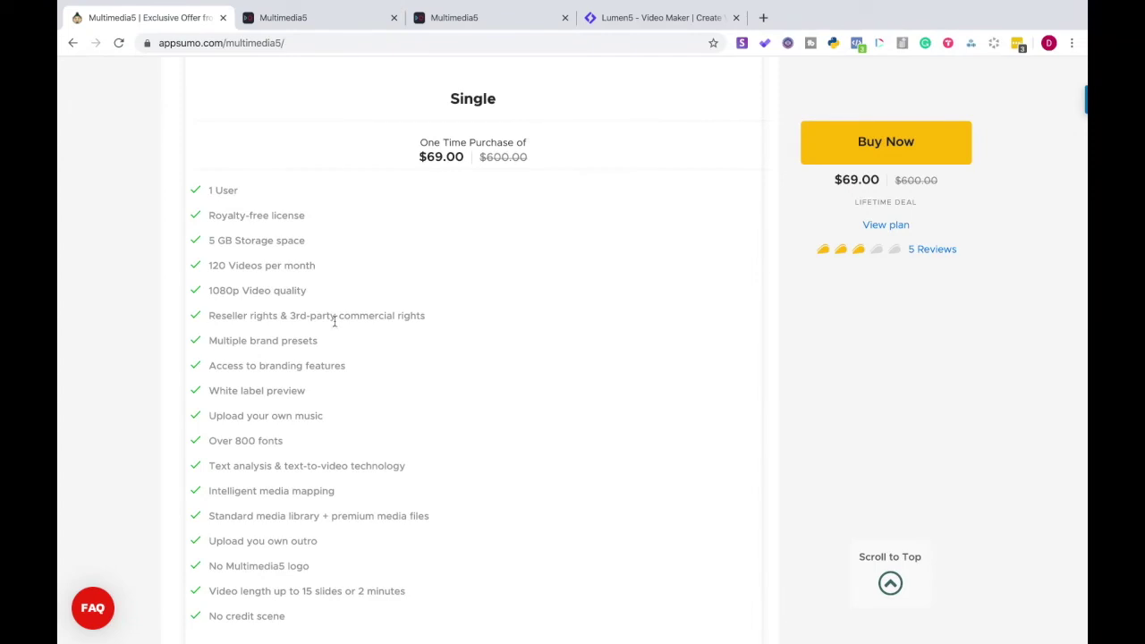
left_click(323, 24)
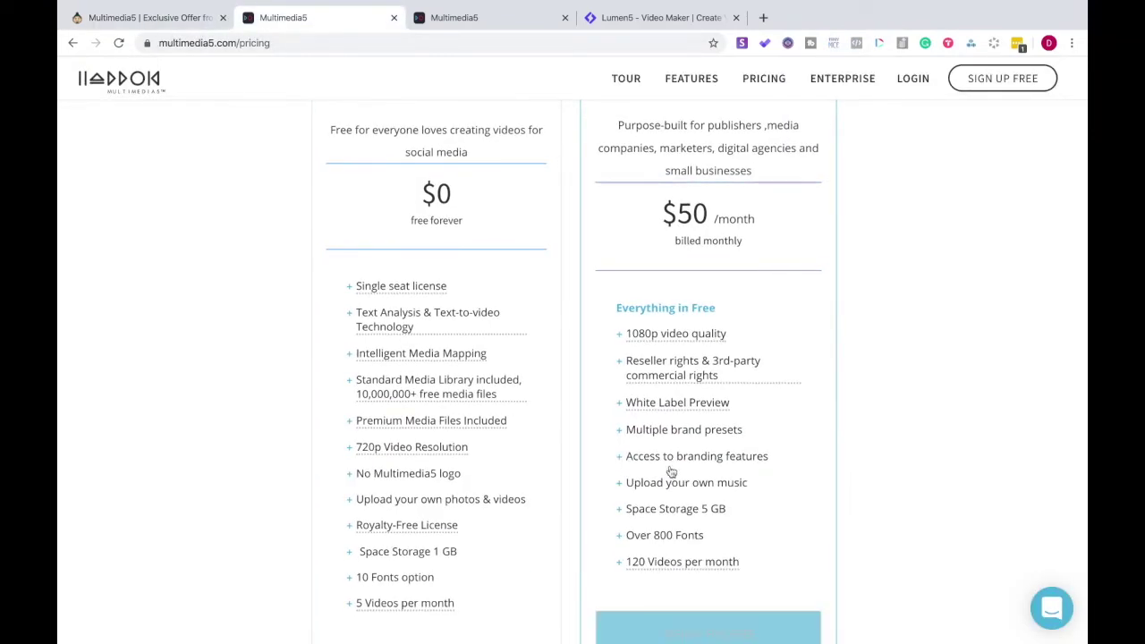
scroll(652, 447, "up", 1)
scroll(653, 447, "up", 2)
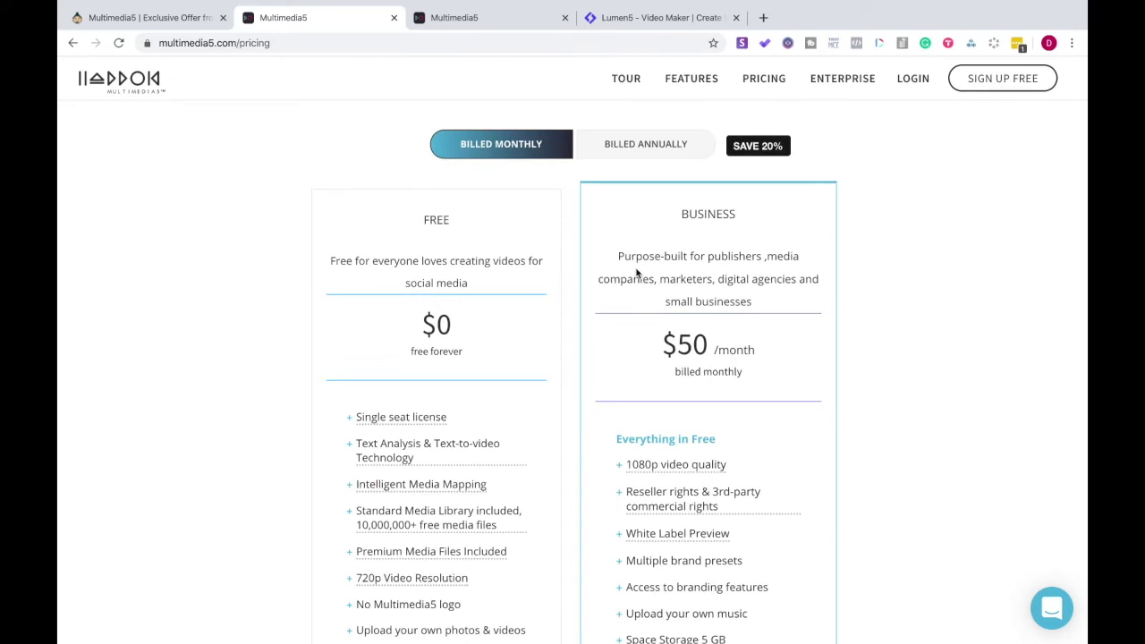
scroll(637, 269, "down", 3)
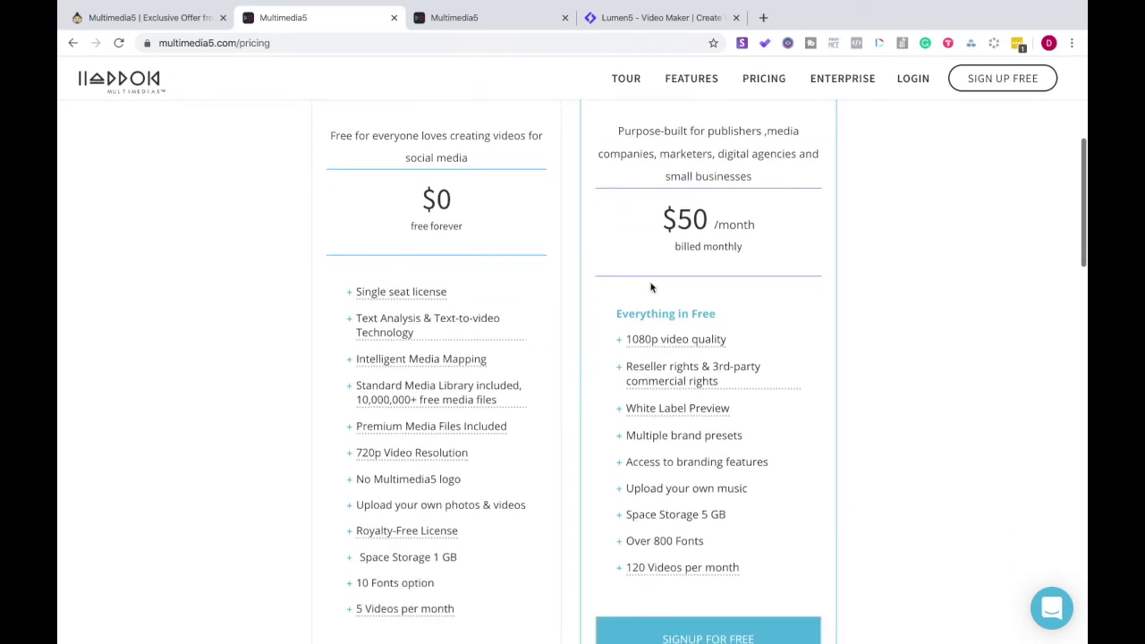
mouse_move(674, 381)
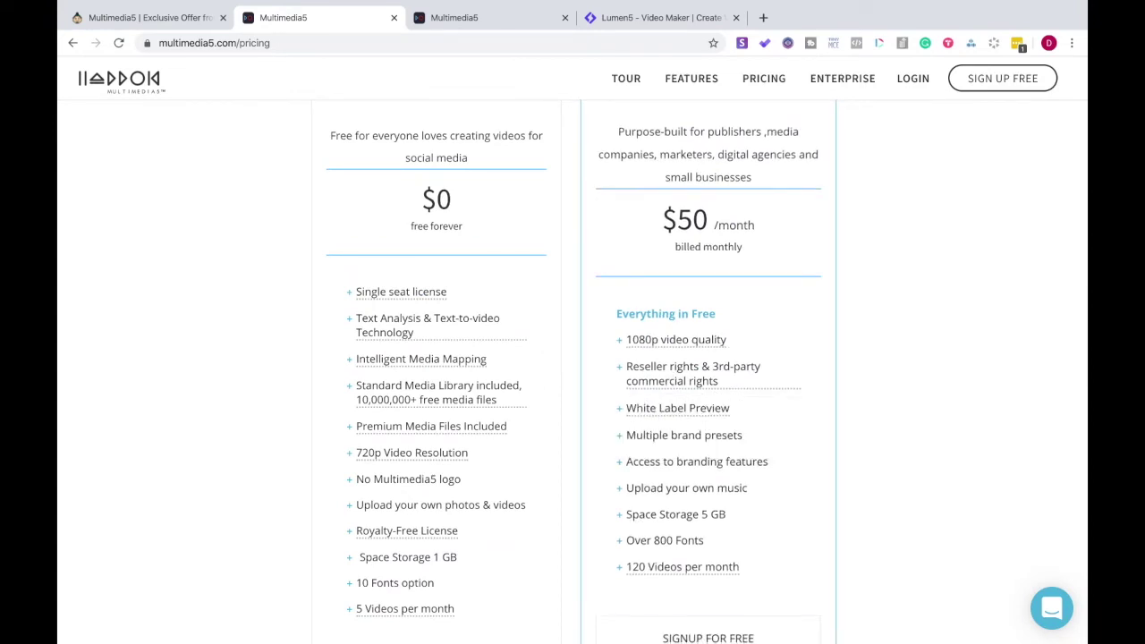
scroll(757, 477, "up", 5)
scroll(757, 481, "up", 2)
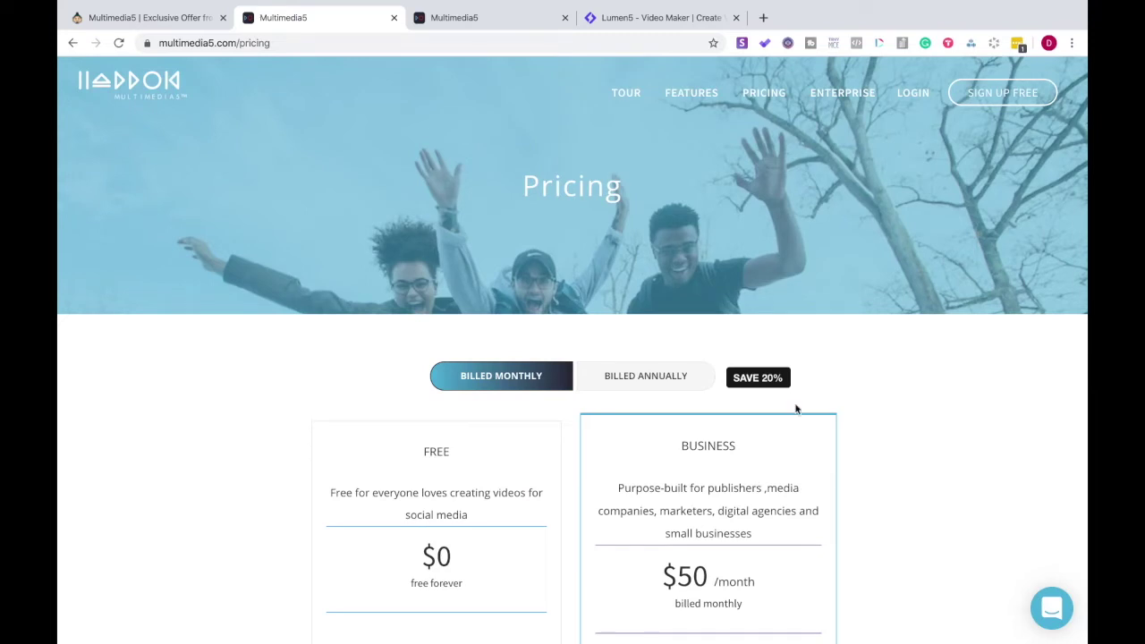
left_click(565, 18)
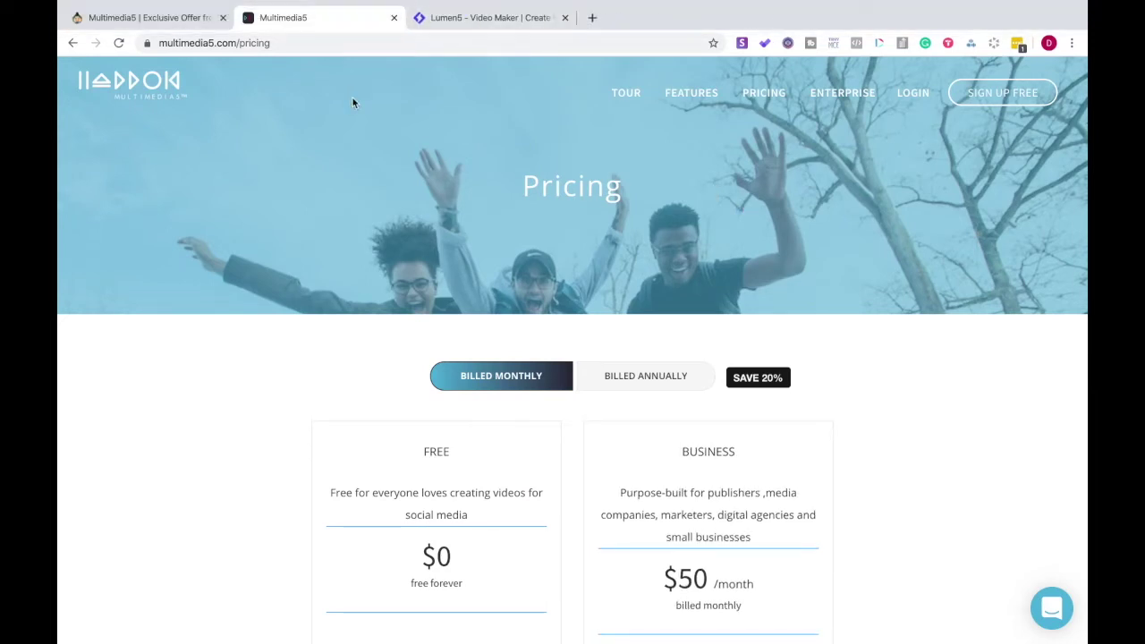
- Go to the Multimedia5 home page via the logo and scroll through it
left_click(154, 93)
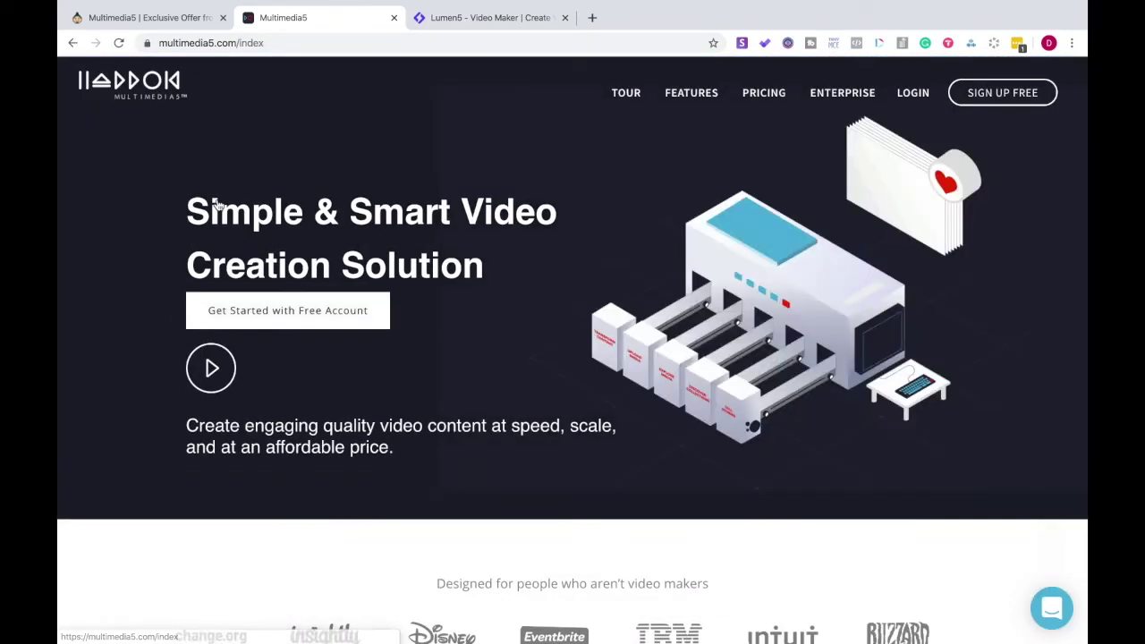
scroll(275, 352, "down", 2)
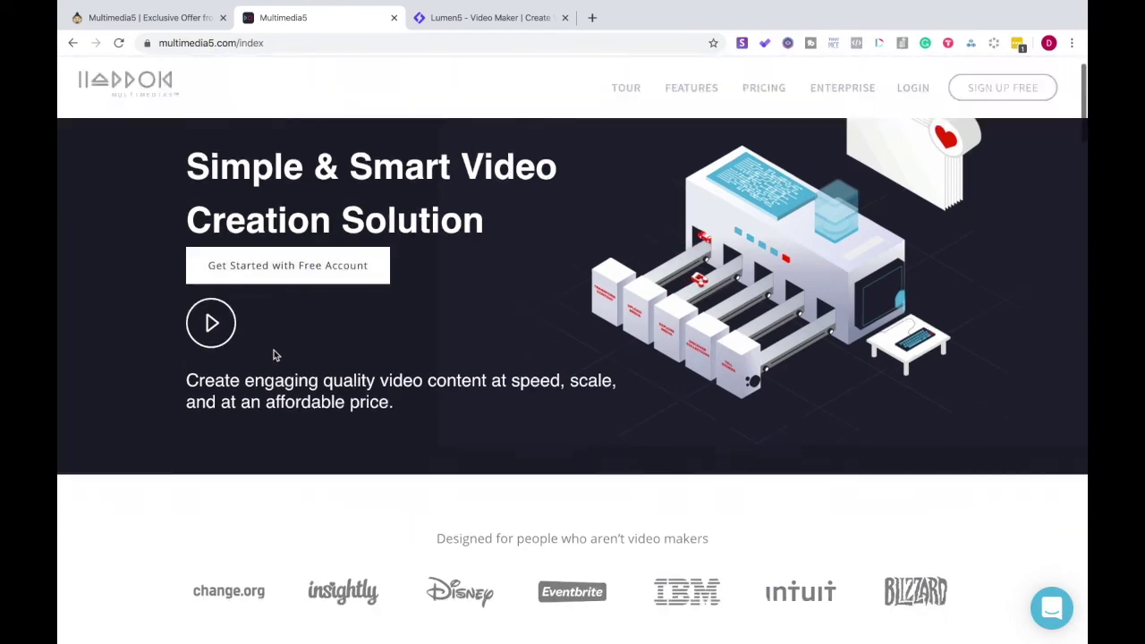
scroll(275, 356, "down", 15)
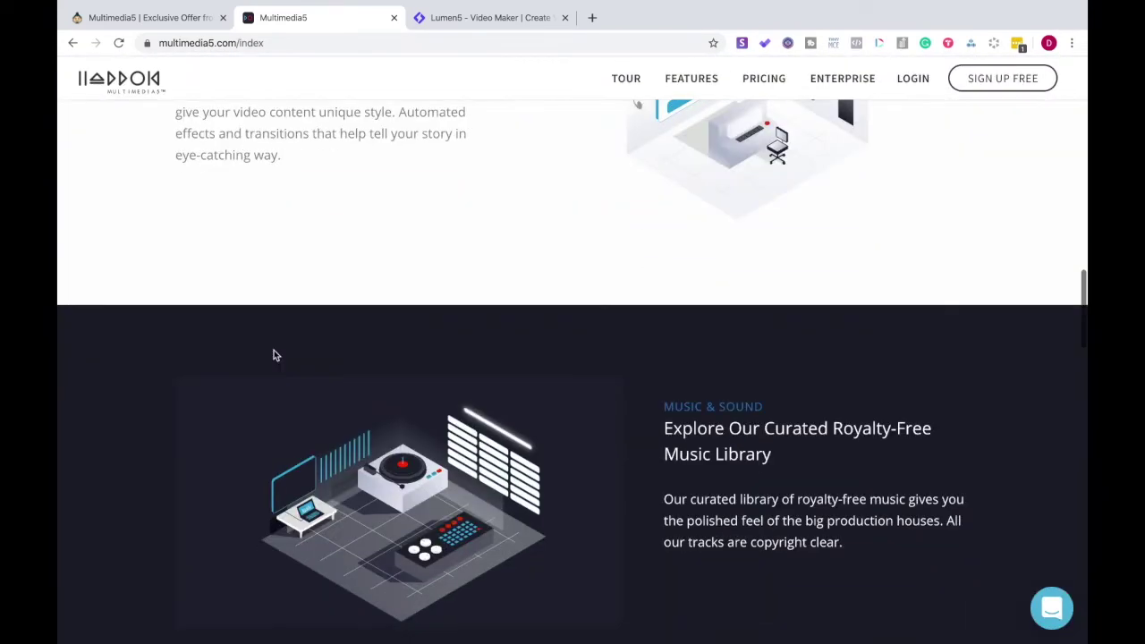
scroll(274, 355, "up", 17)
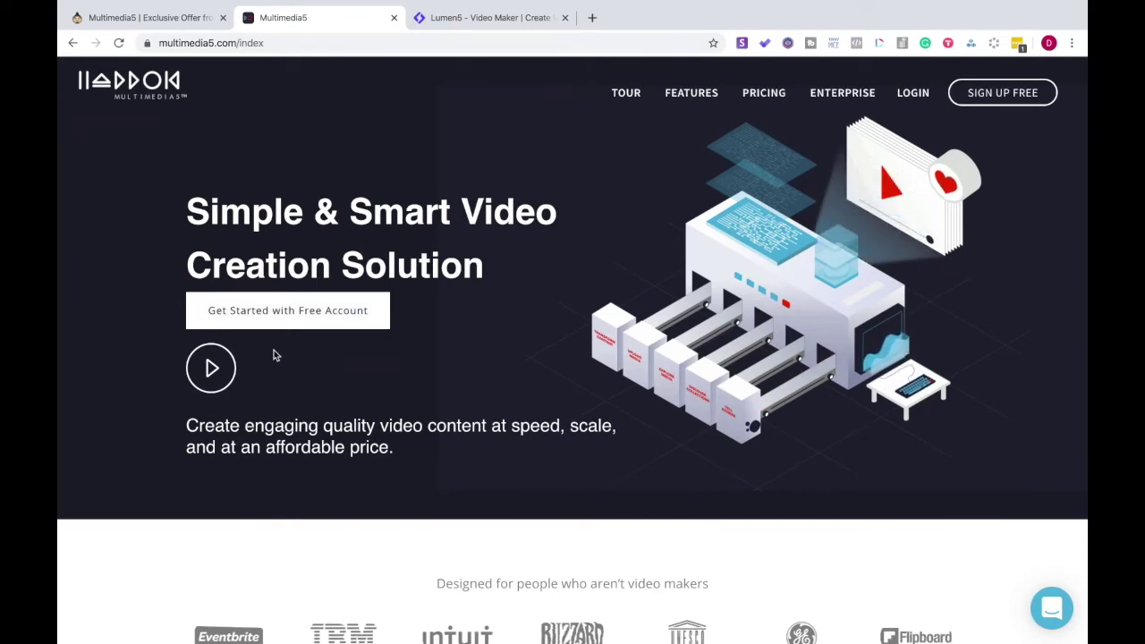
- Log into Lumen5 with the autofilled credentials, then glance at the Multimedia5 and AppSumo tabs
left_click(490, 17)
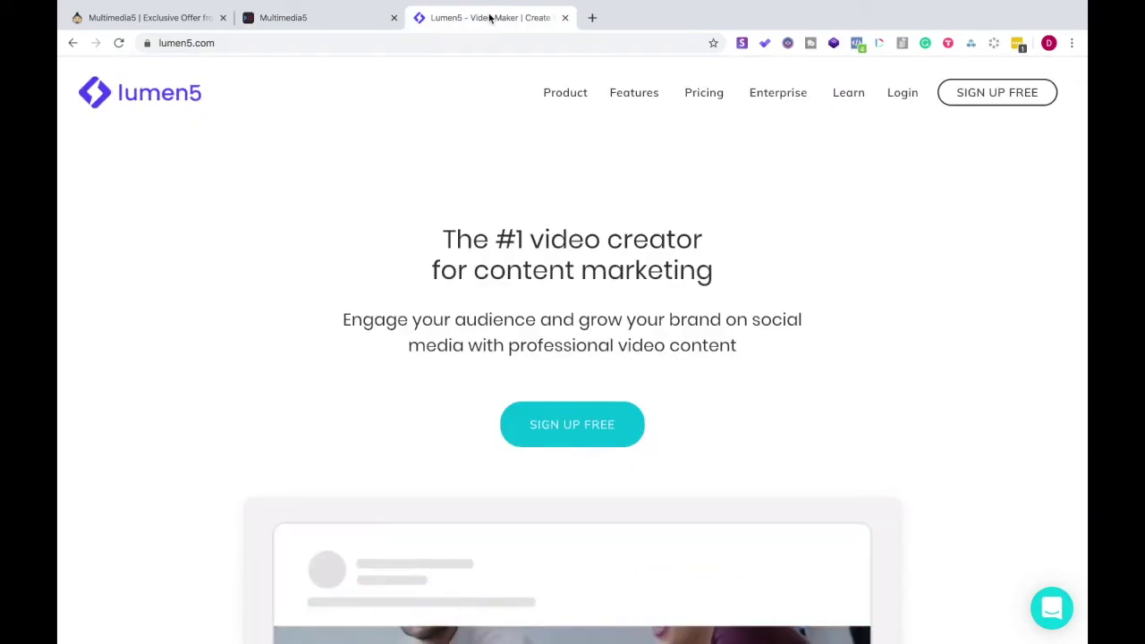
left_click(896, 105)
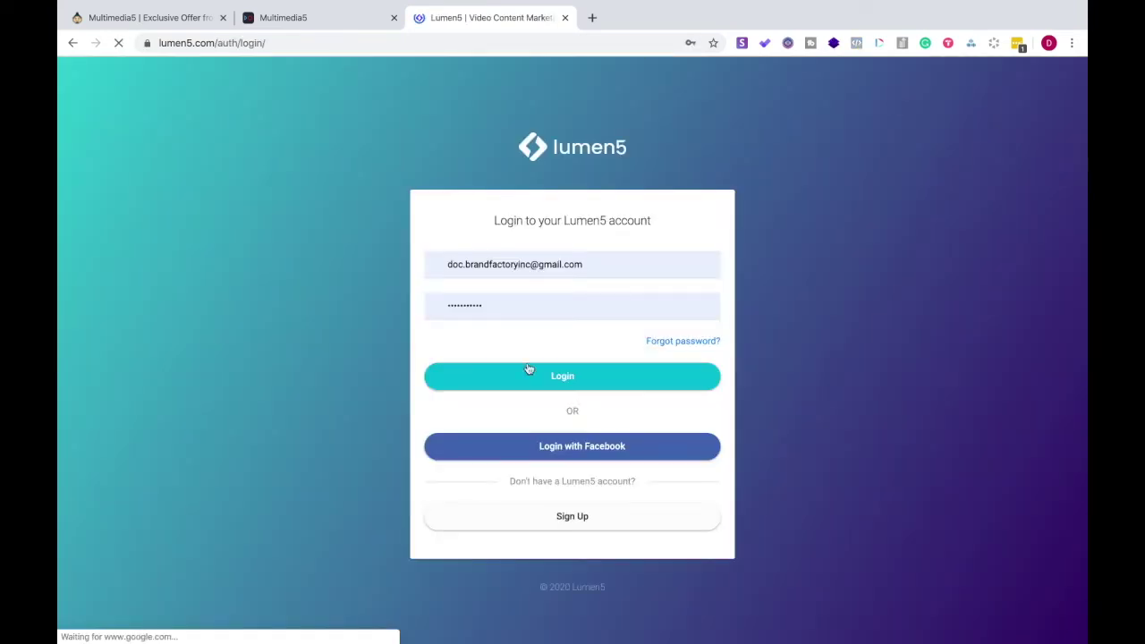
left_click(534, 375)
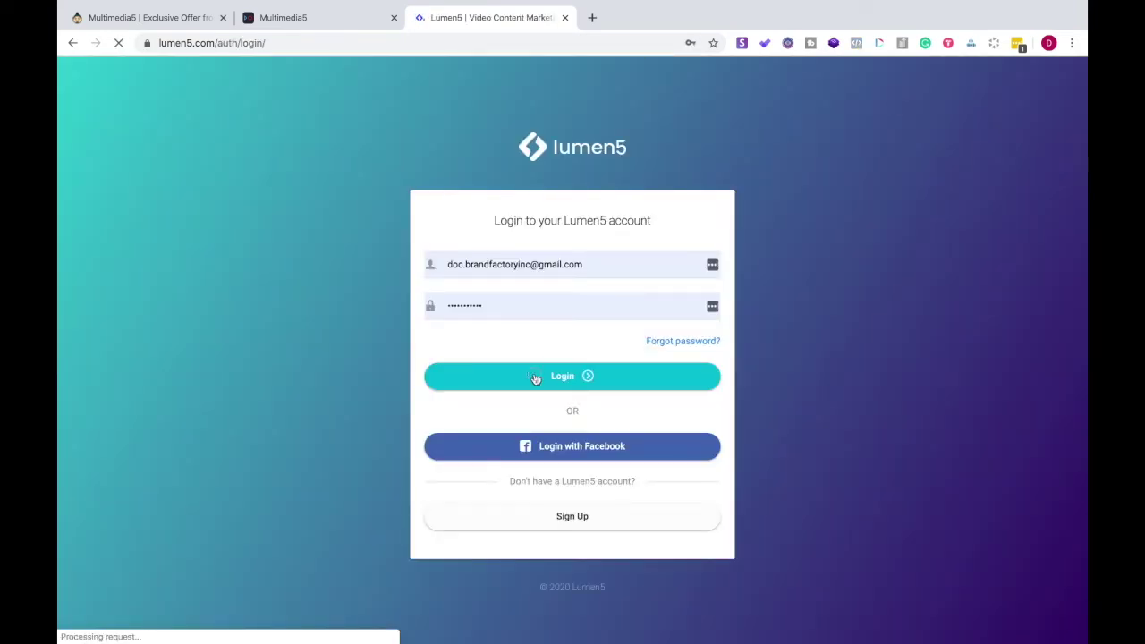
left_click(314, 19)
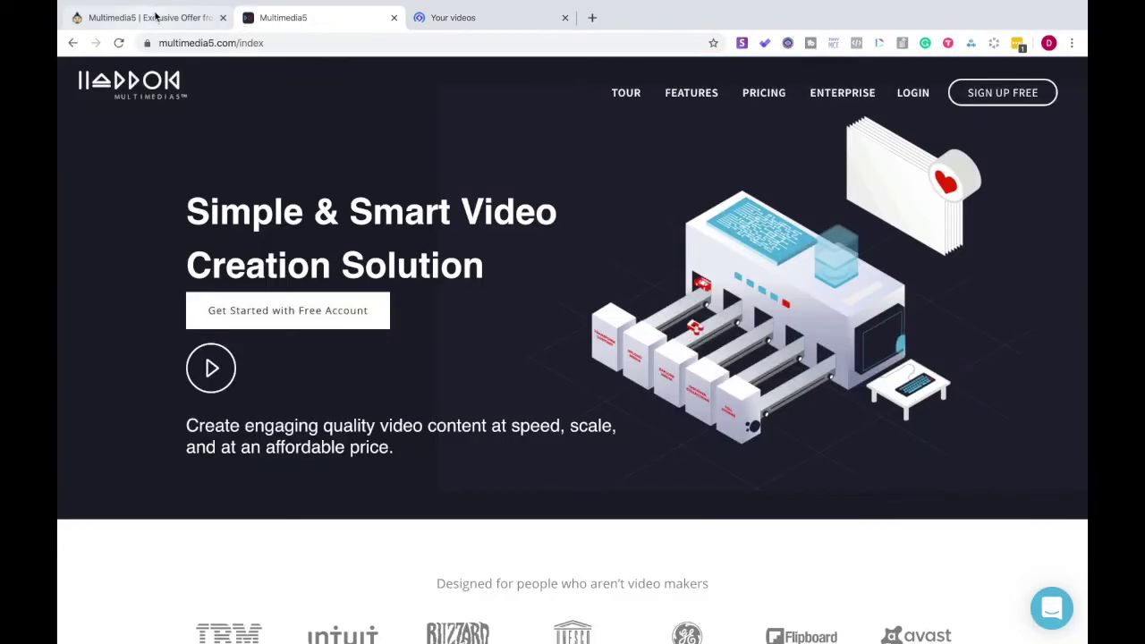
left_click(174, 17)
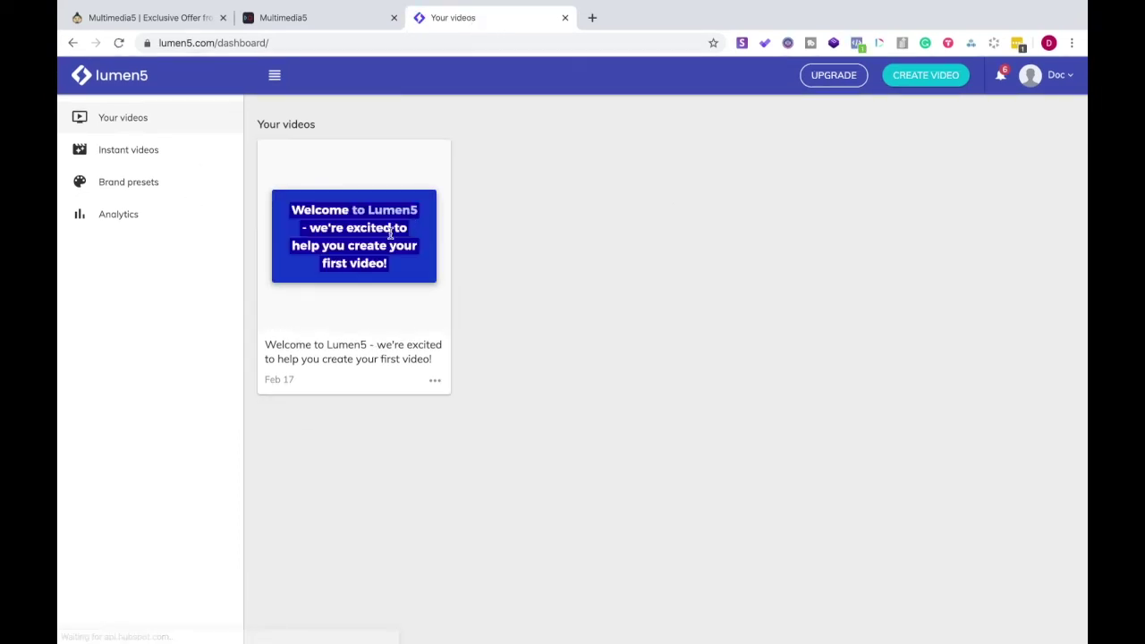
- Start a new Lumen5 video and look over its blog, script, media and template starting options
left_click(913, 77)
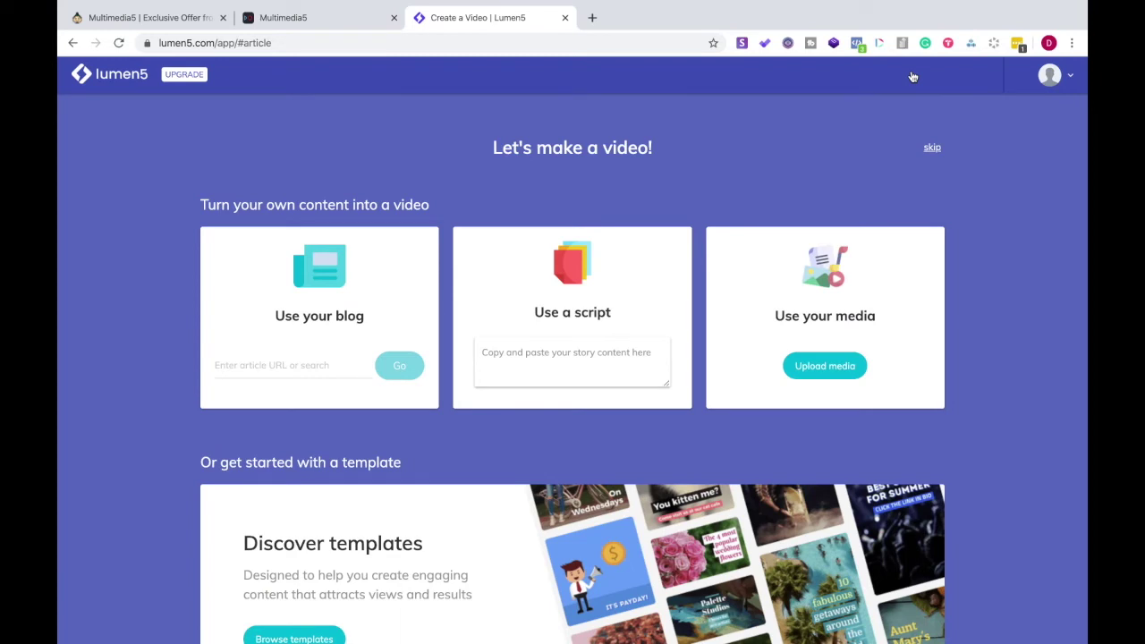
scroll(500, 418, "down", 1)
scroll(501, 418, "up", 1)
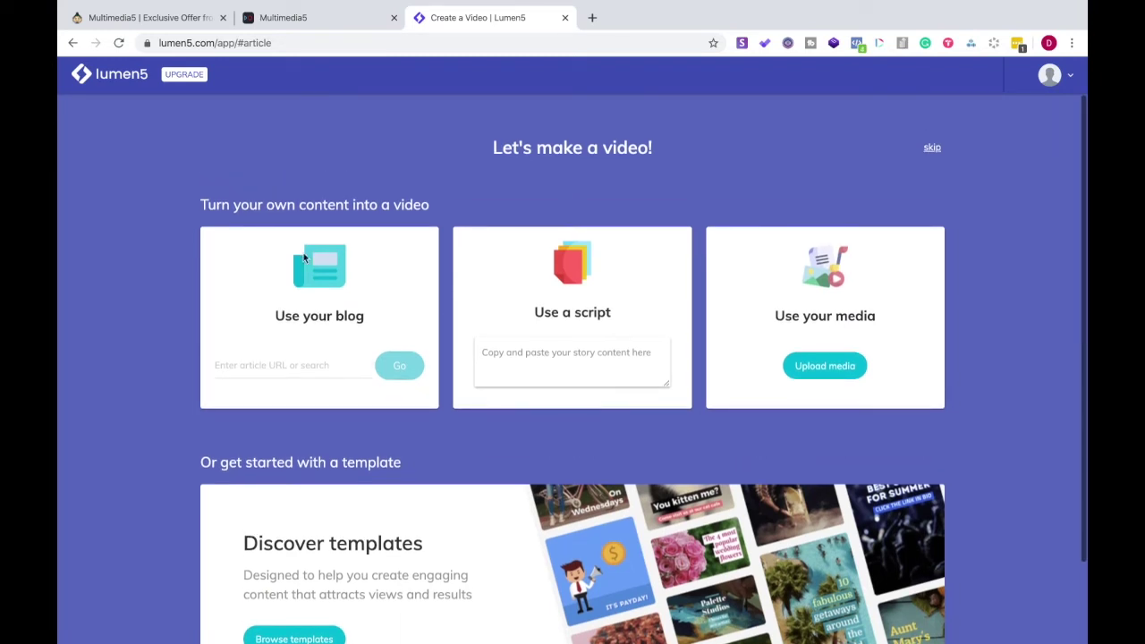
scroll(742, 296, "down", 2)
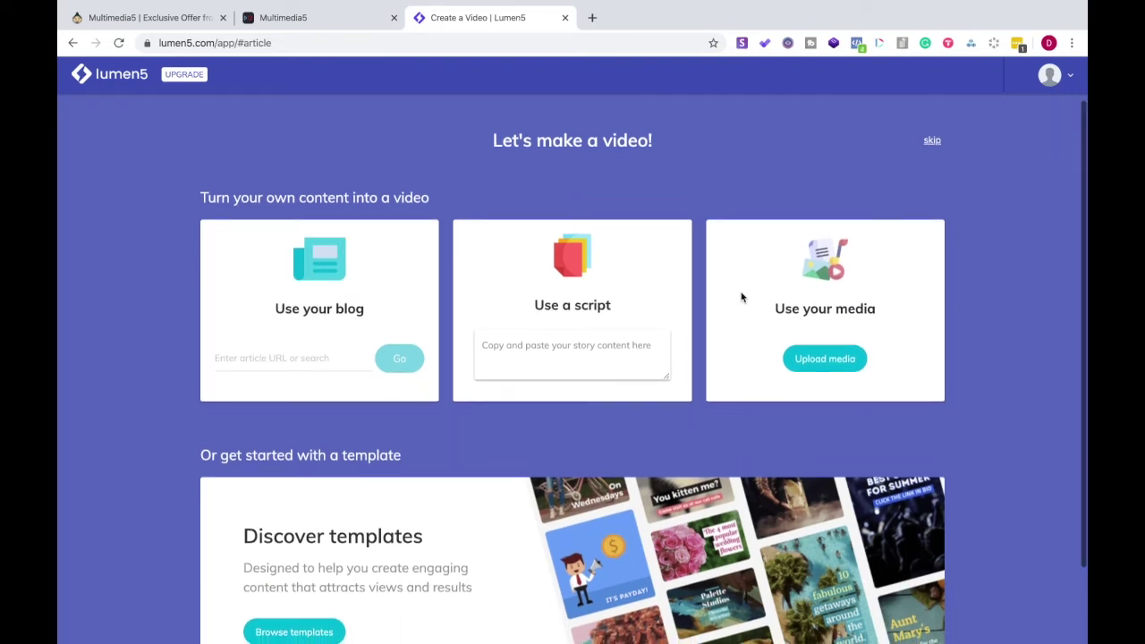
scroll(742, 297, "up", 2)
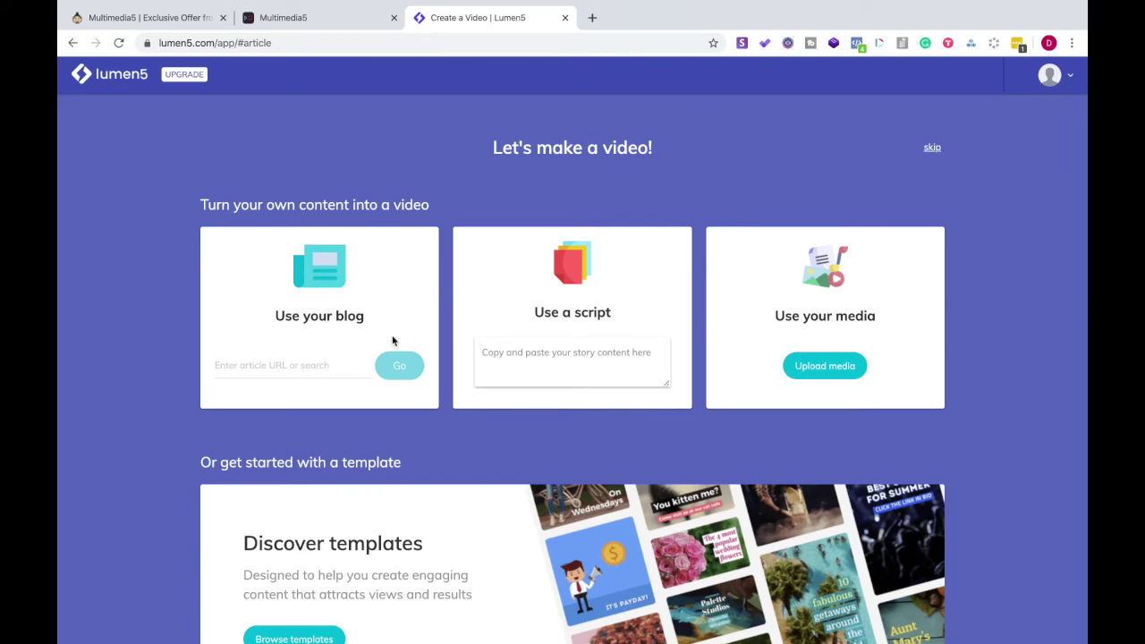
- Skip adding source content and pick the 1:1 Facebook News Feed format
left_click(931, 149)
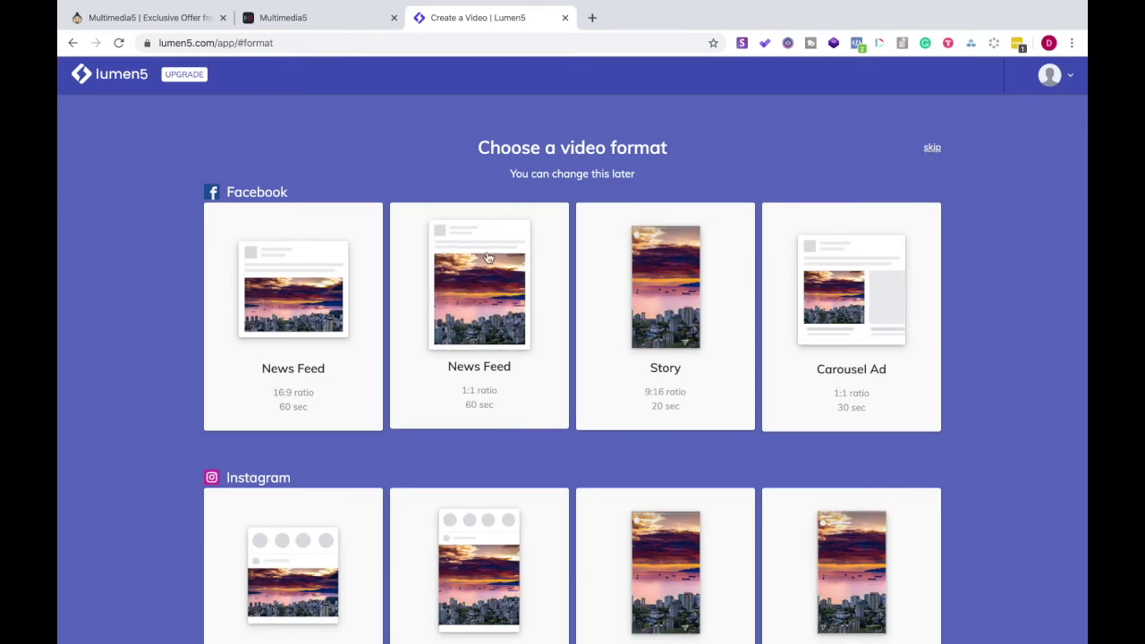
scroll(488, 257, "down", 9)
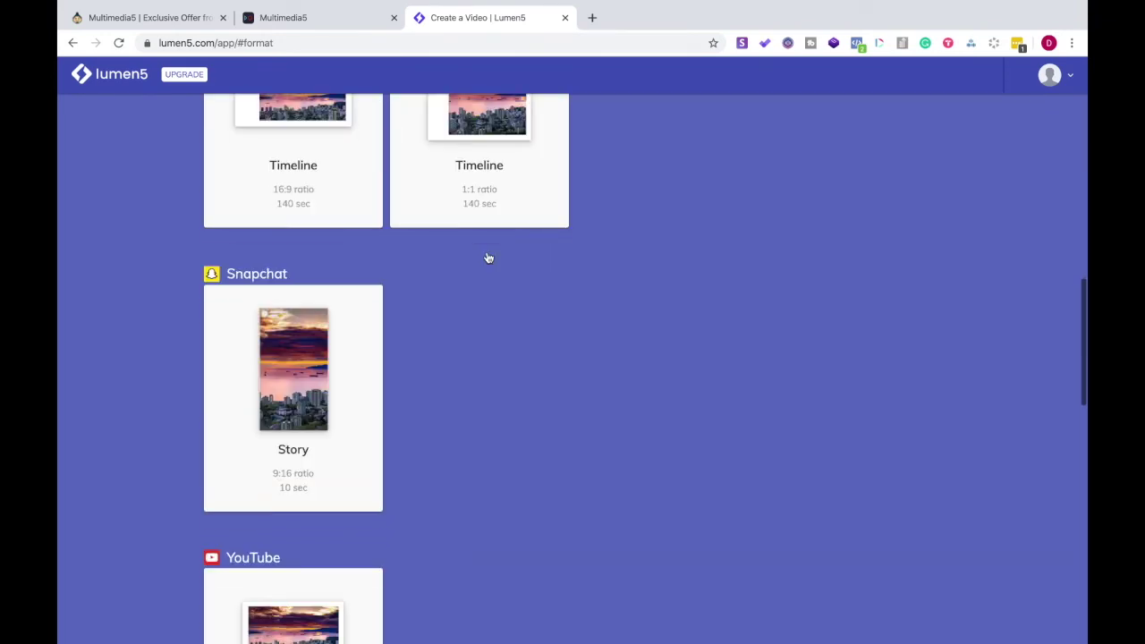
scroll(488, 258, "down", 10)
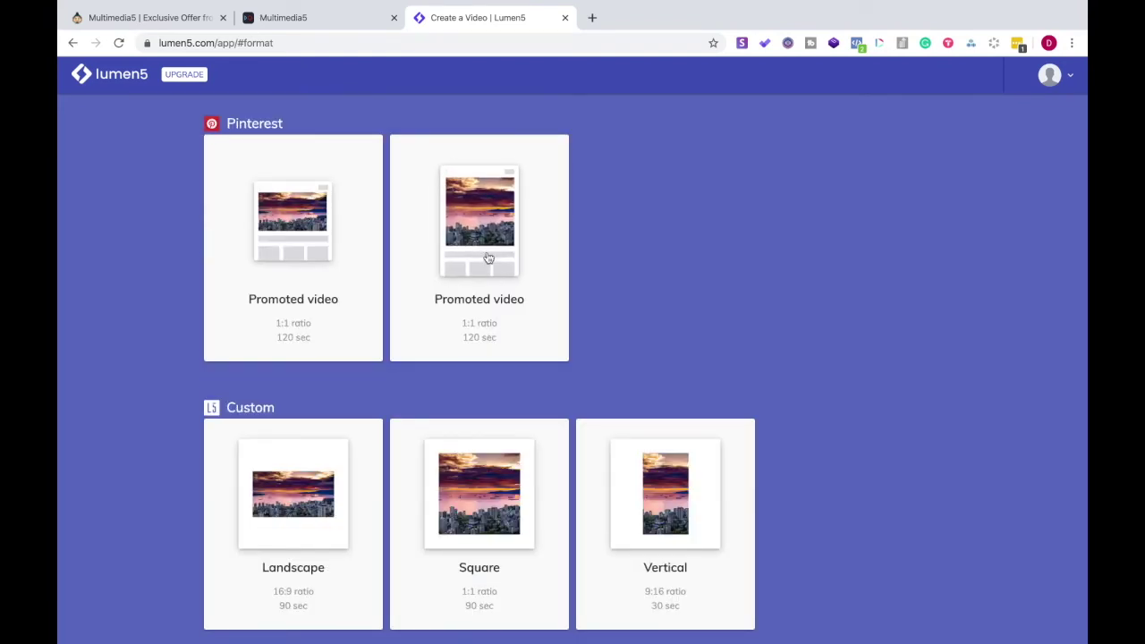
scroll(489, 258, "up", 19)
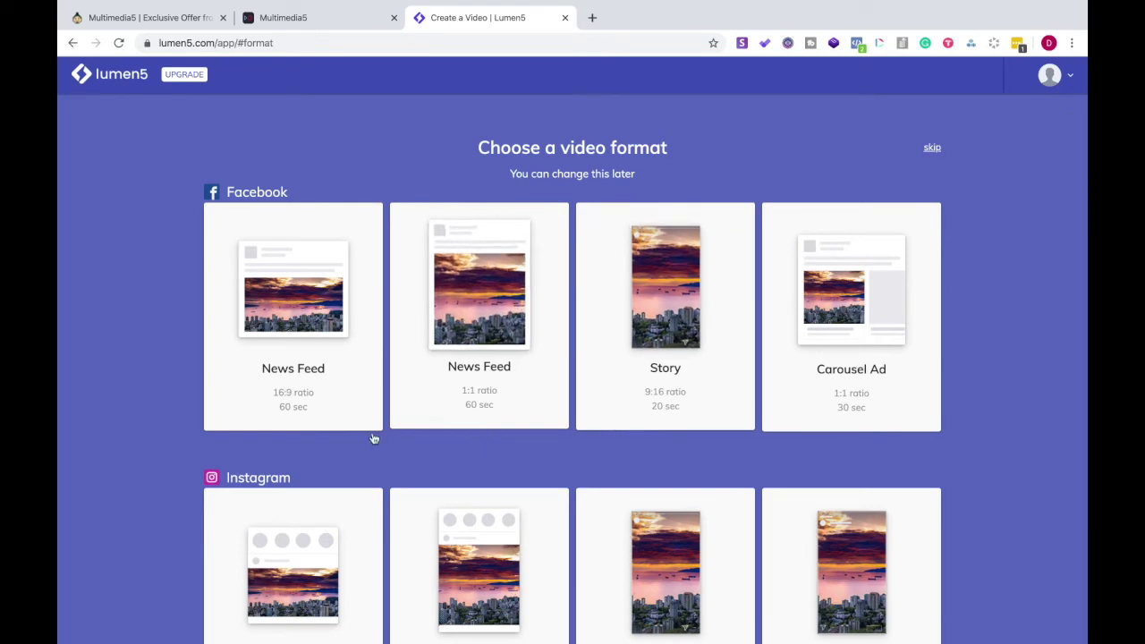
left_click(524, 371)
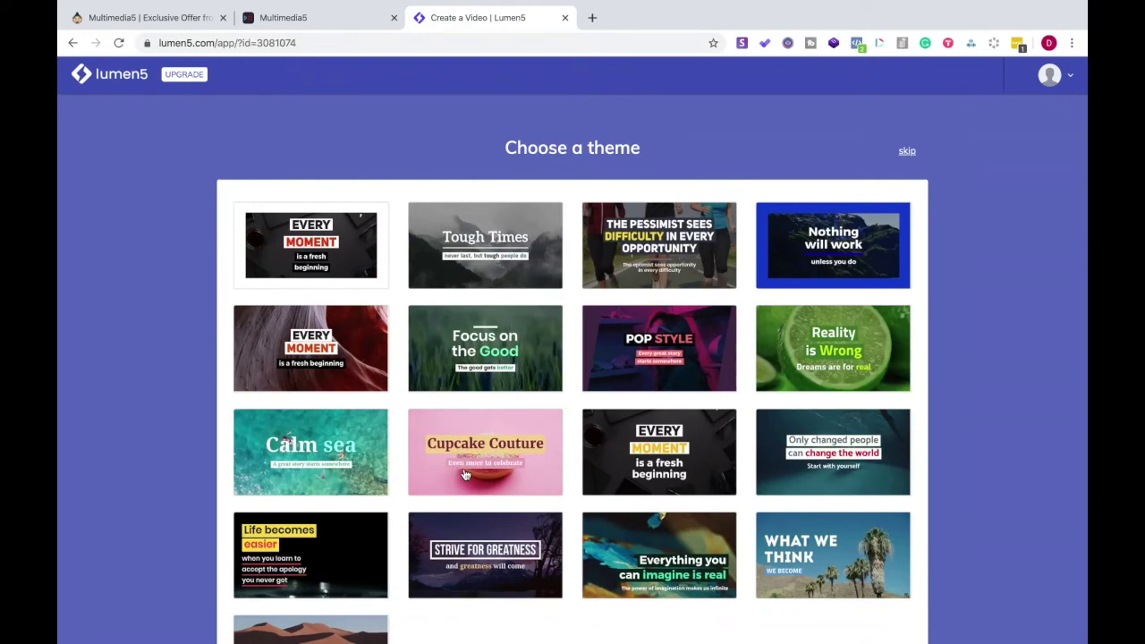
- Choose the POP STYLE theme so the square video opens in the editor
scroll(493, 519, "down", 1)
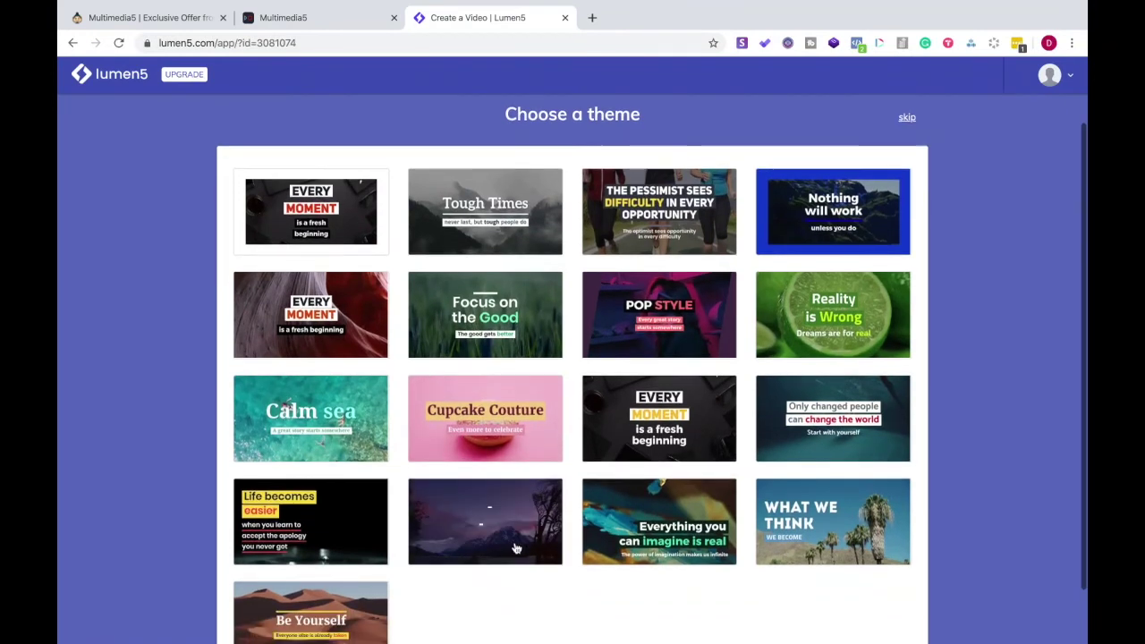
left_click(632, 322)
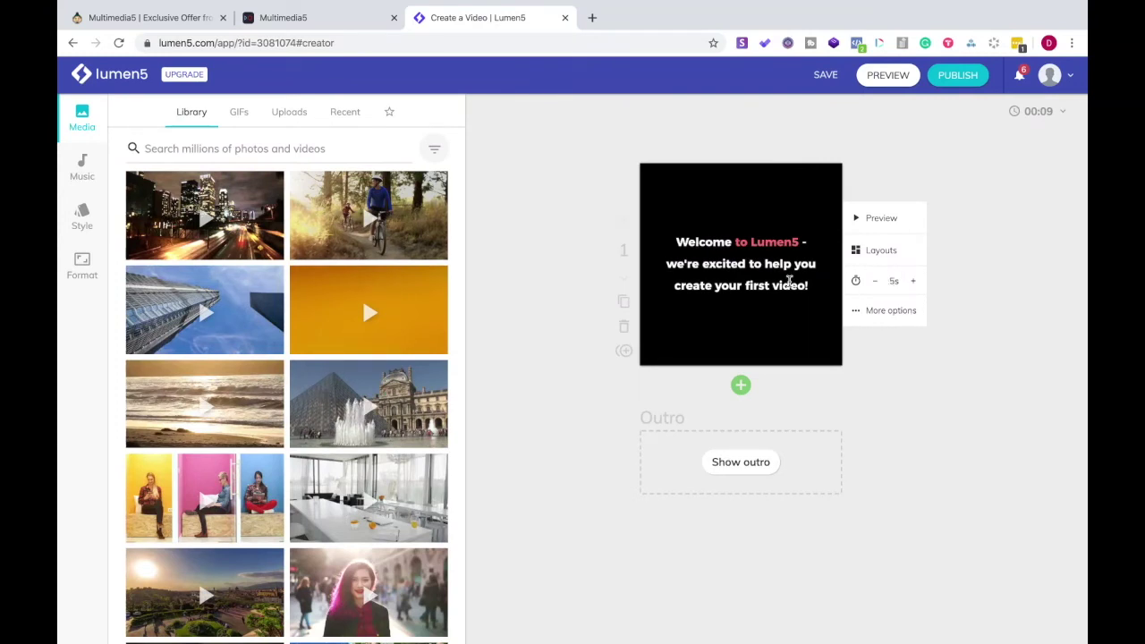
left_click(879, 313)
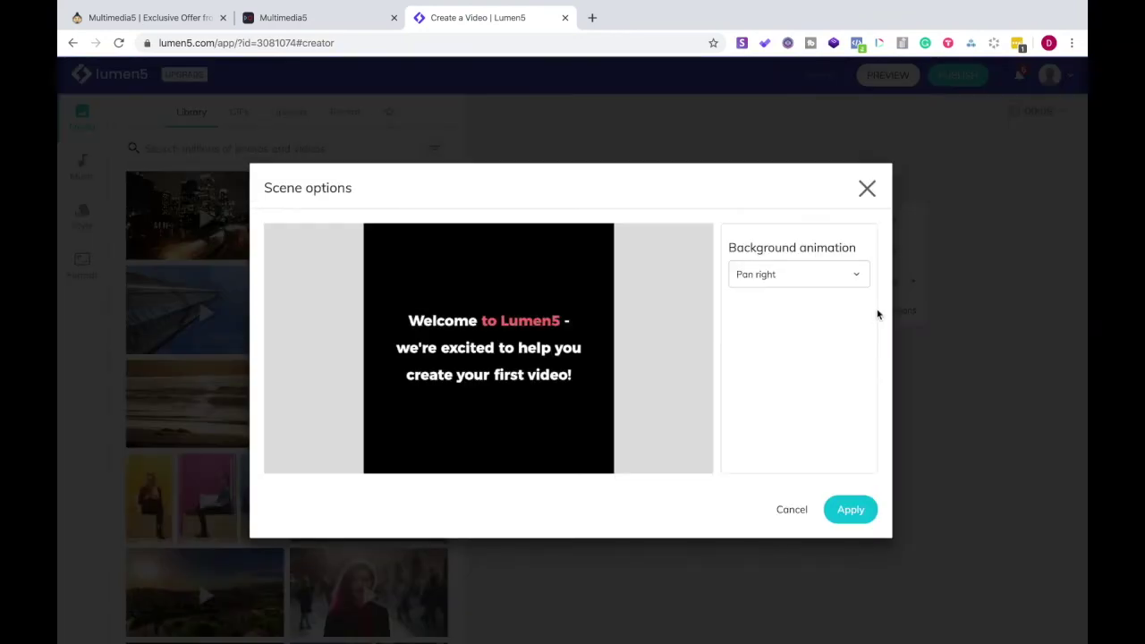
left_click(831, 276)
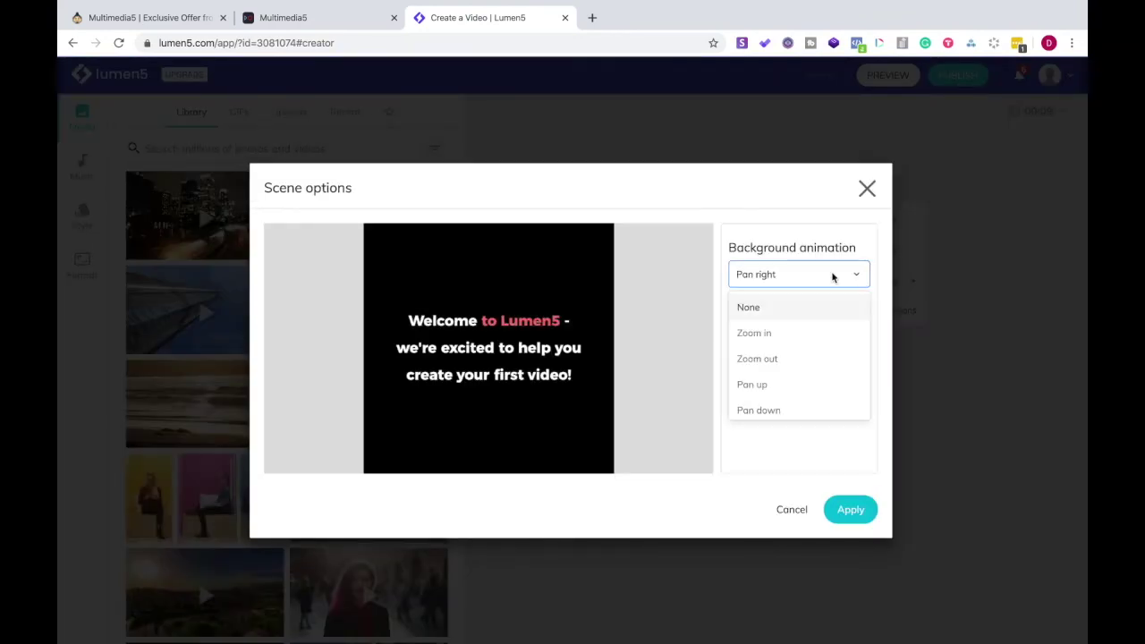
left_click(867, 187)
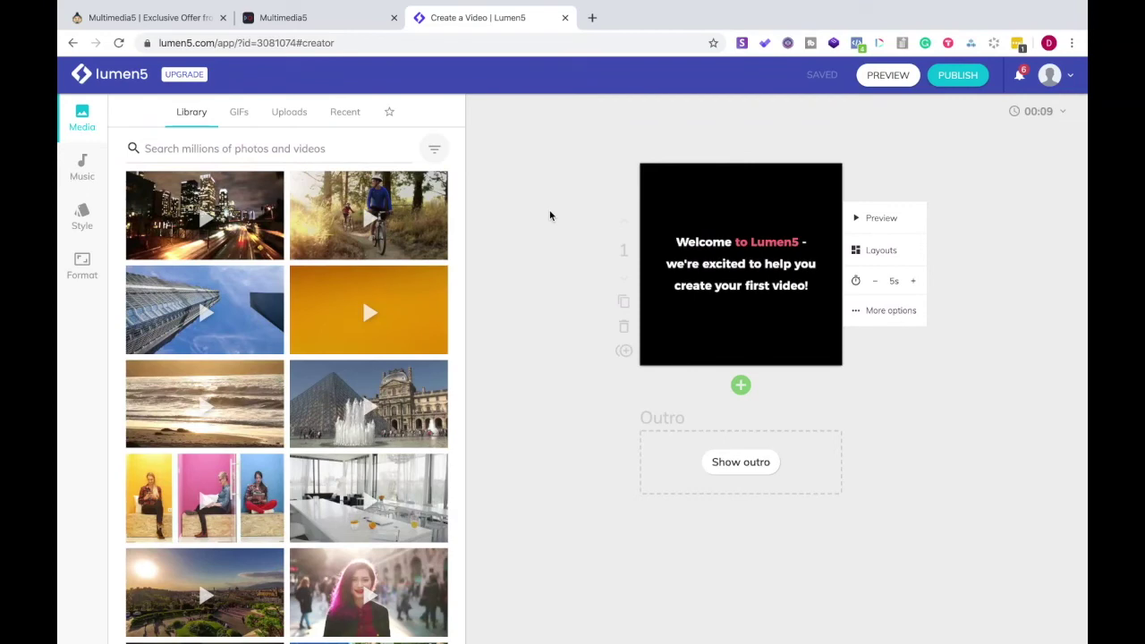
left_click(326, 18)
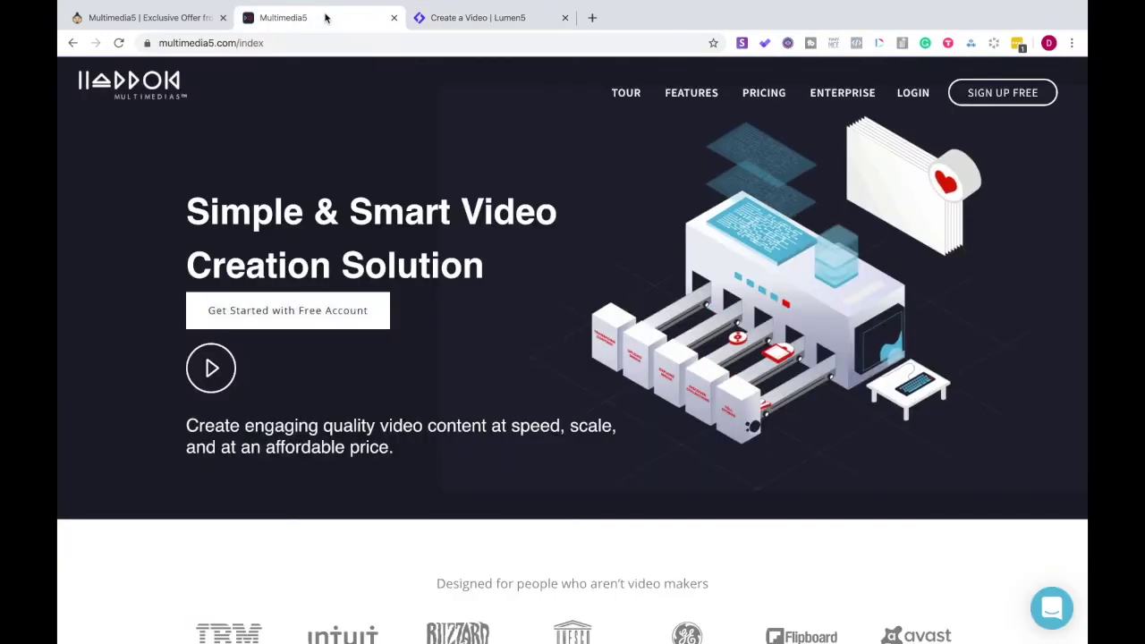
- Flip to the Lumen5 editor tab, then back to the Multimedia5 homepage
left_click(461, 20)
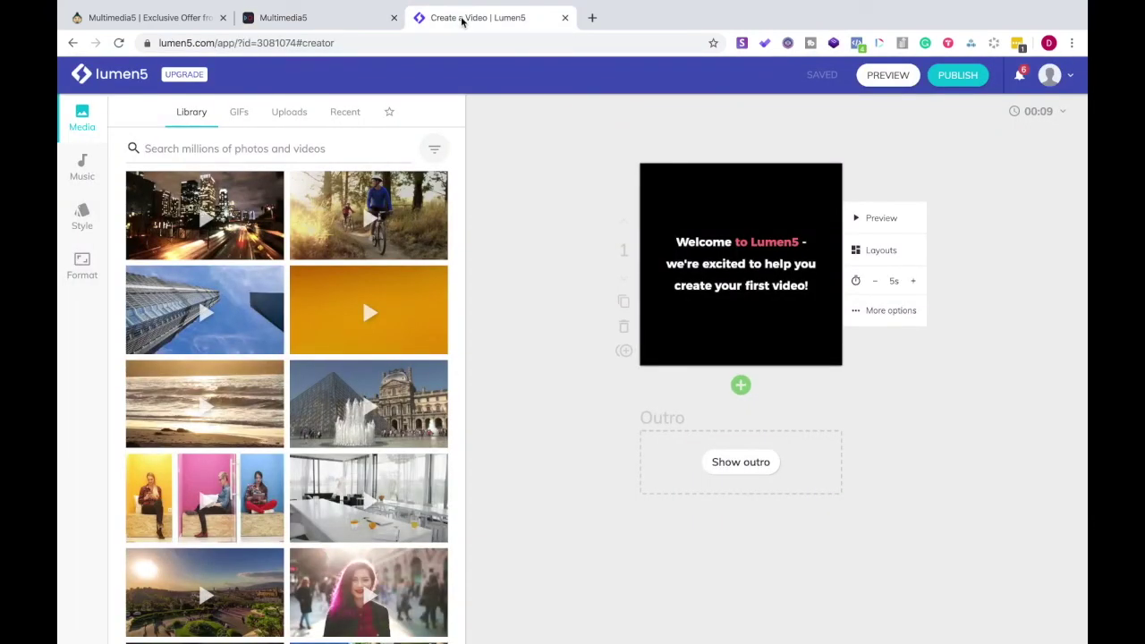
left_click(350, 20)
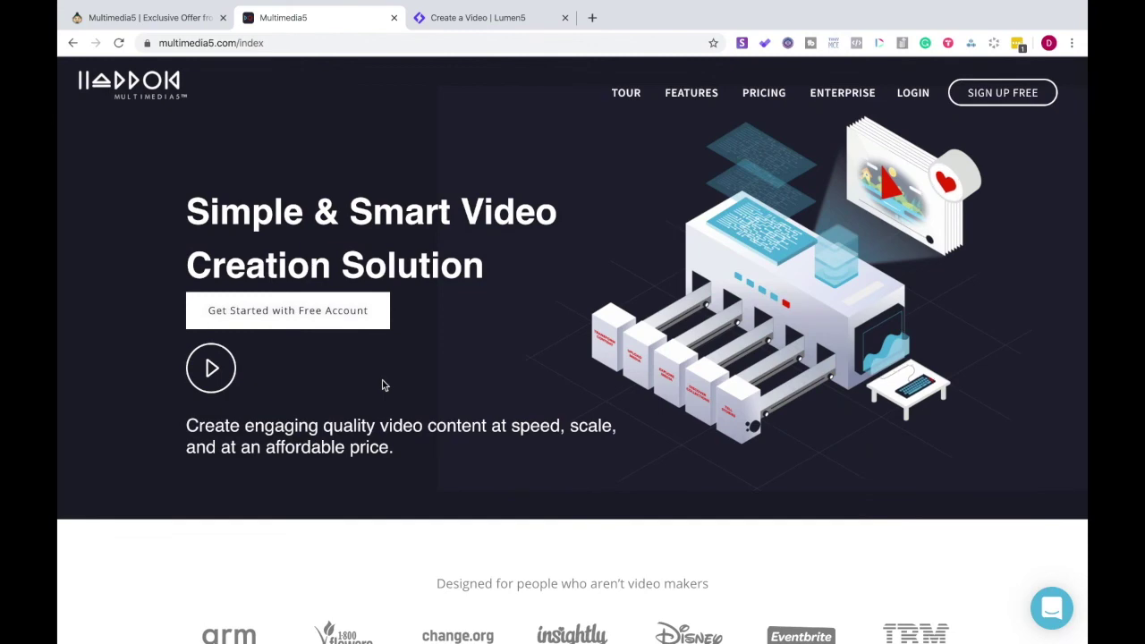
- Show the AppSumo tab scrolled back to the top of the $69.00 Movie Magic deal
left_click(173, 21)
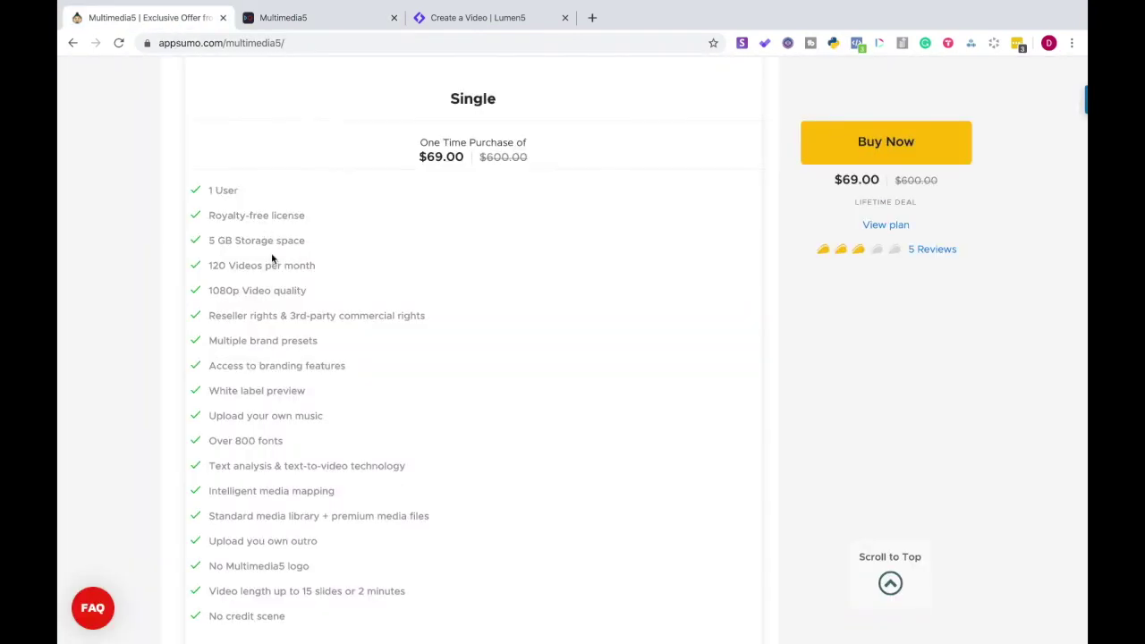
scroll(271, 254, "up", 15)
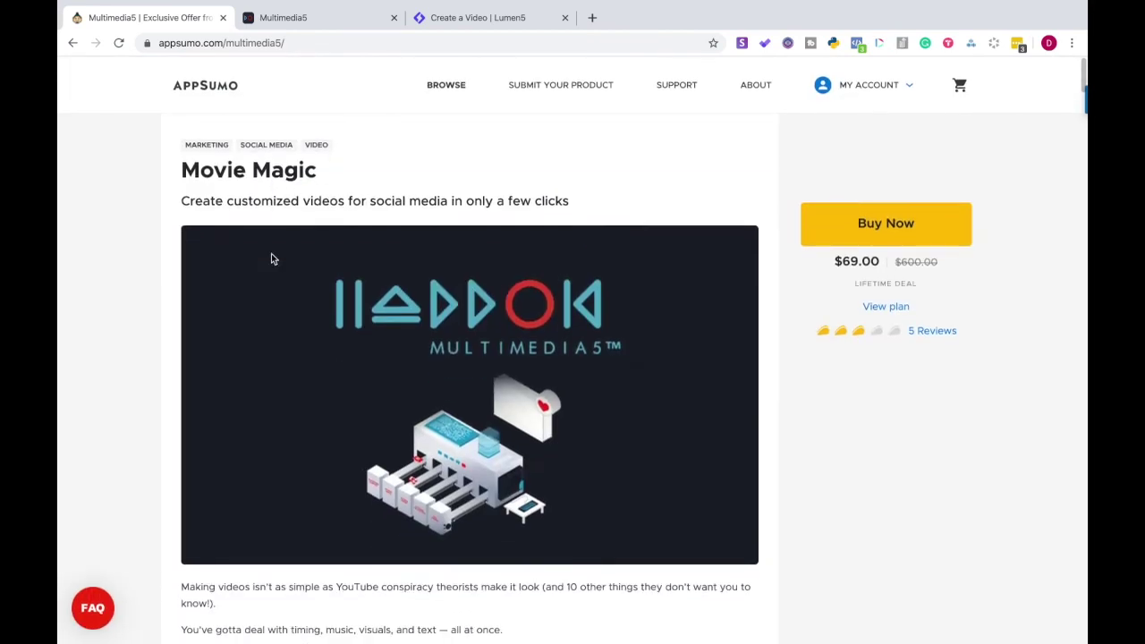